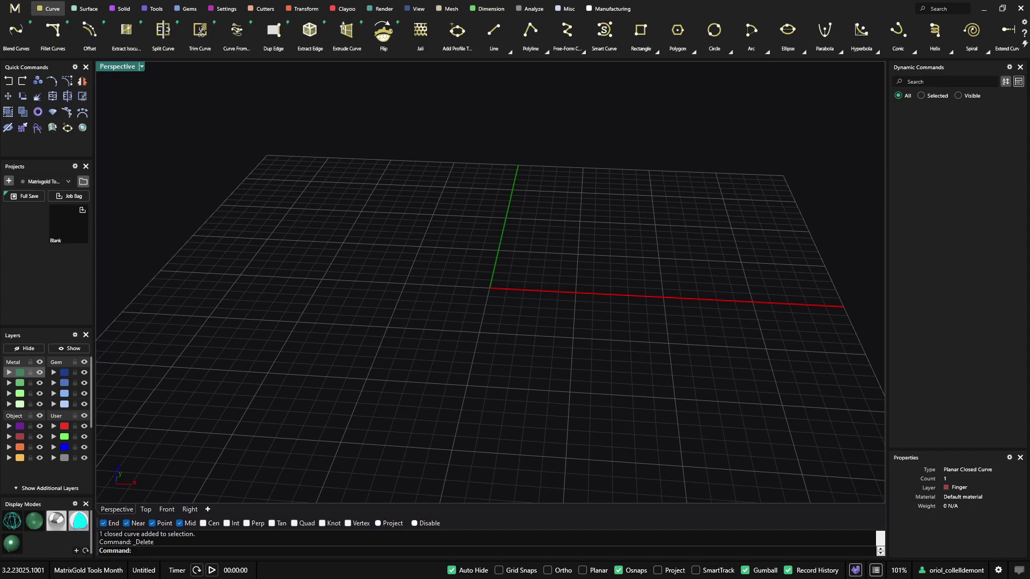
Create a US size 7 ring rail centred on the origin
{"action": "right_click_drag", "start_coordinate": [379, 243], "coordinate": [574, 275]}
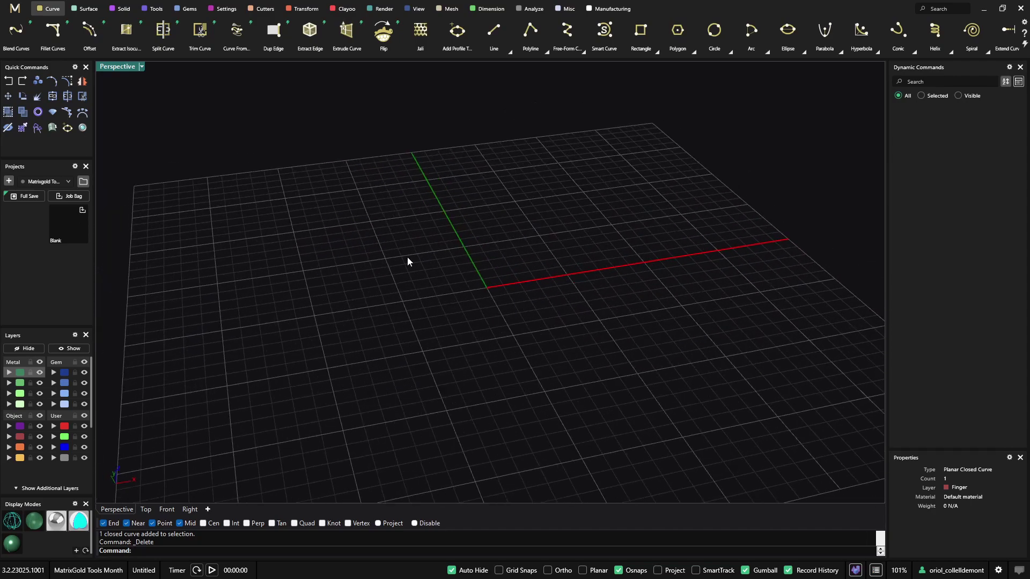
{"action": "right_click_drag", "start_coordinate": [407, 260], "coordinate": [328, 266]}
{"action": "left_click", "coordinate": [39, 112]}
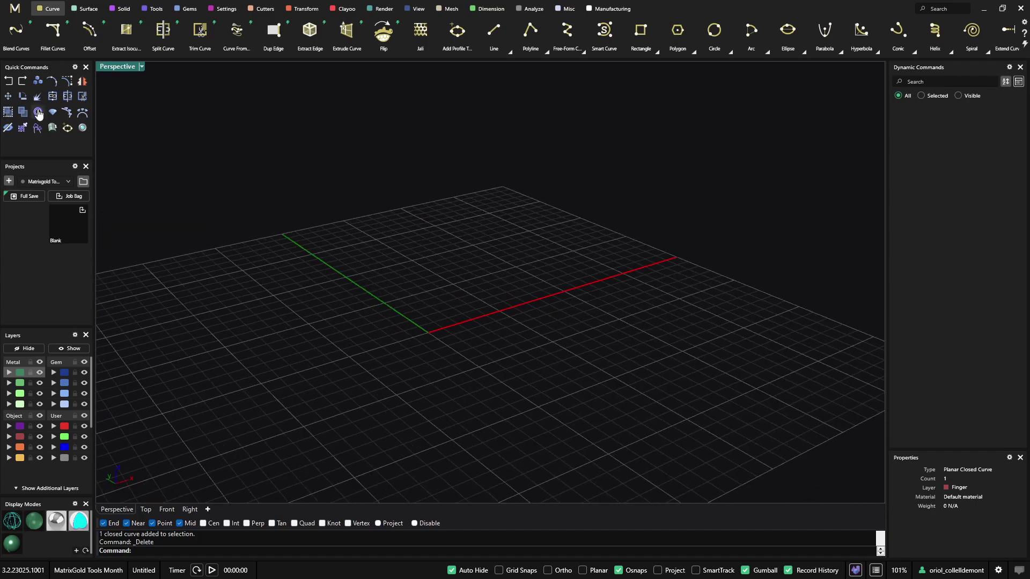
{"action": "right_click_drag", "start_coordinate": [554, 284], "coordinate": [494, 311]}
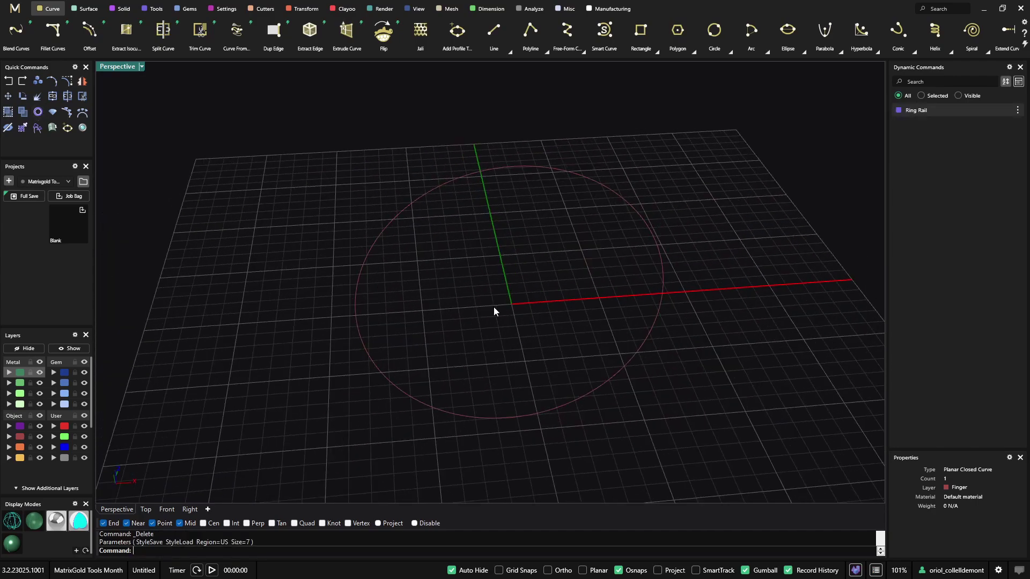
{"action": "right_click_drag", "start_coordinate": [397, 276], "coordinate": [478, 270]}
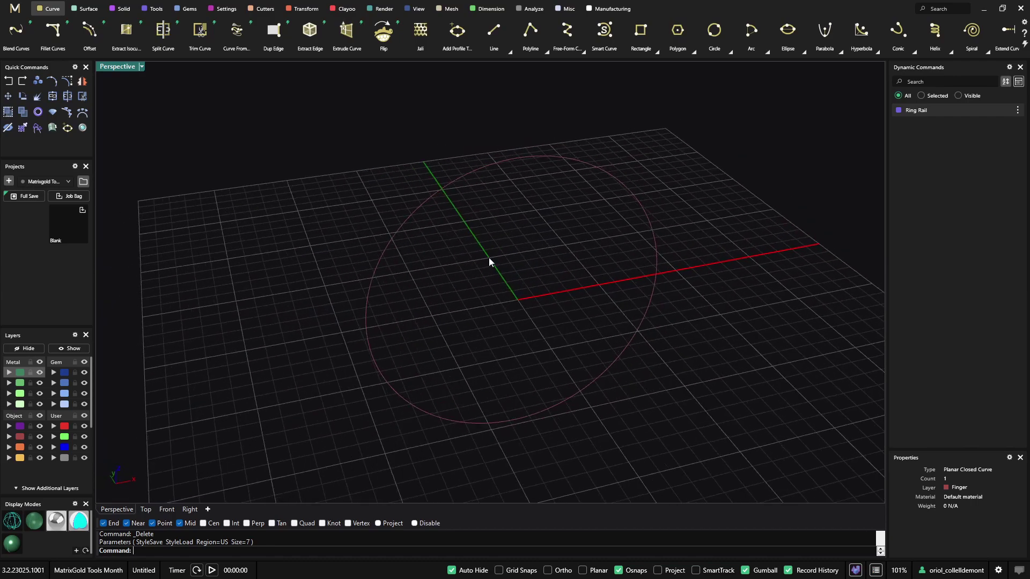
Place a profile on the ring rail with Profile Placer and set its profile position to 0.75
{"action": "left_click", "coordinate": [477, 165]}
{"action": "left_click", "coordinate": [481, 211]}
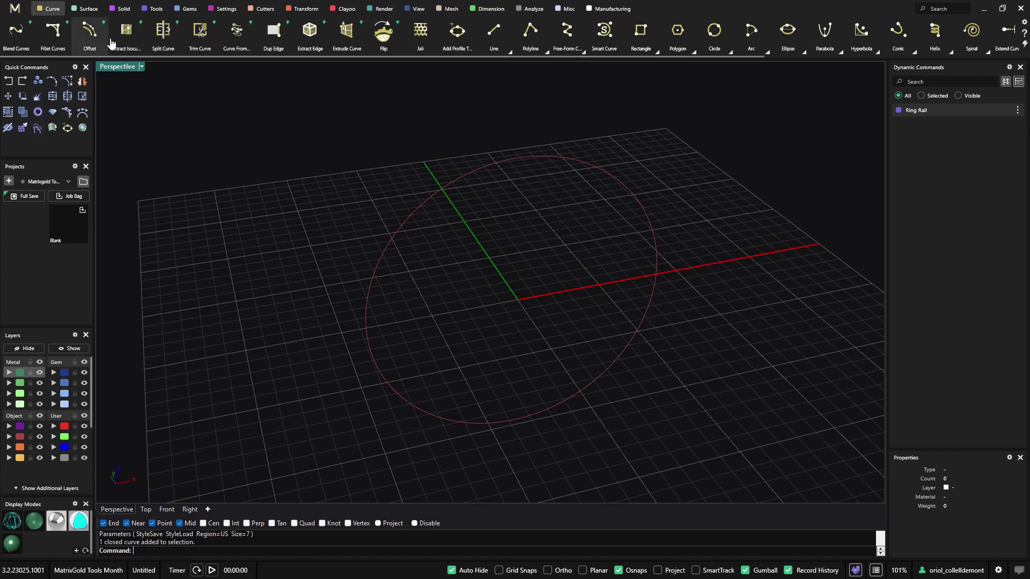
{"action": "left_click", "coordinate": [154, 8]}
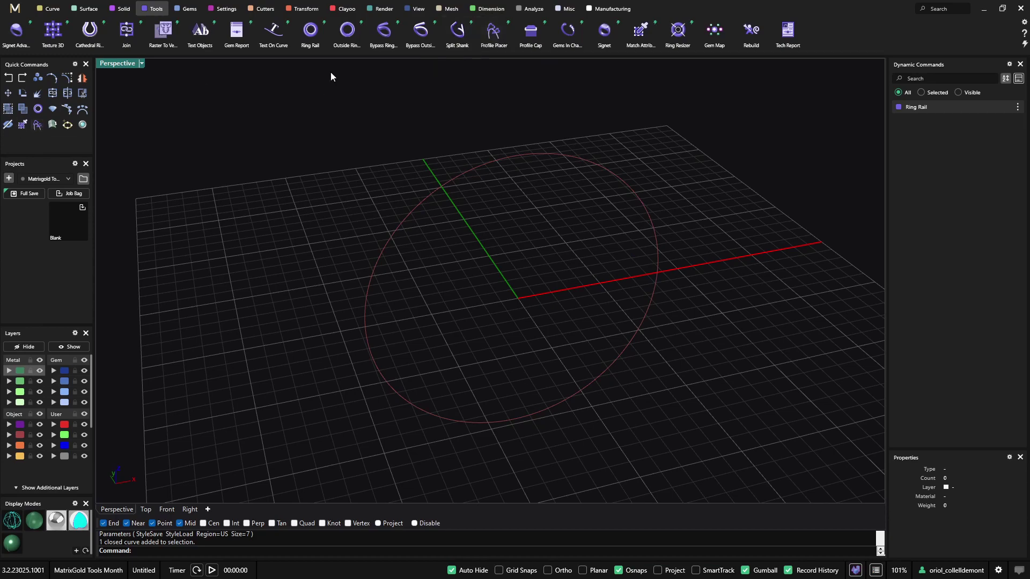
{"action": "left_click", "coordinate": [493, 33]}
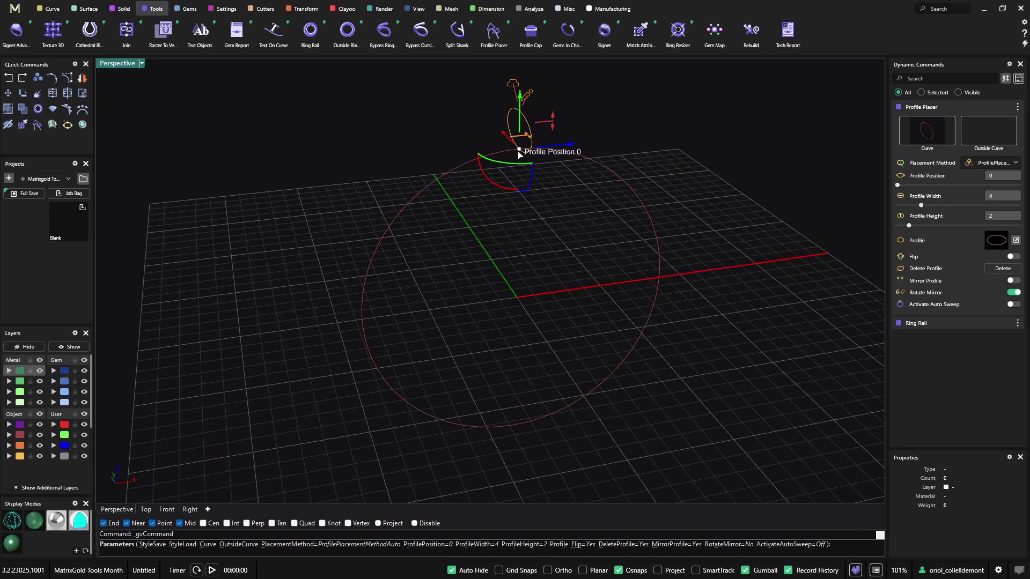
{"action": "left_click_drag", "start_coordinate": [518, 151], "coordinate": [518, 428]}
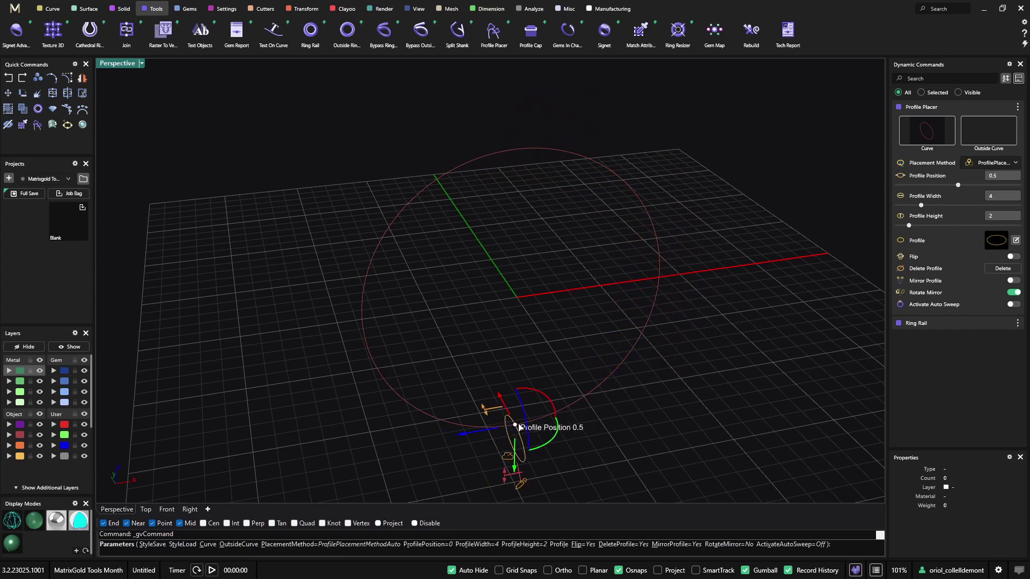
{"action": "left_click_drag", "start_coordinate": [519, 427], "coordinate": [437, 253]}
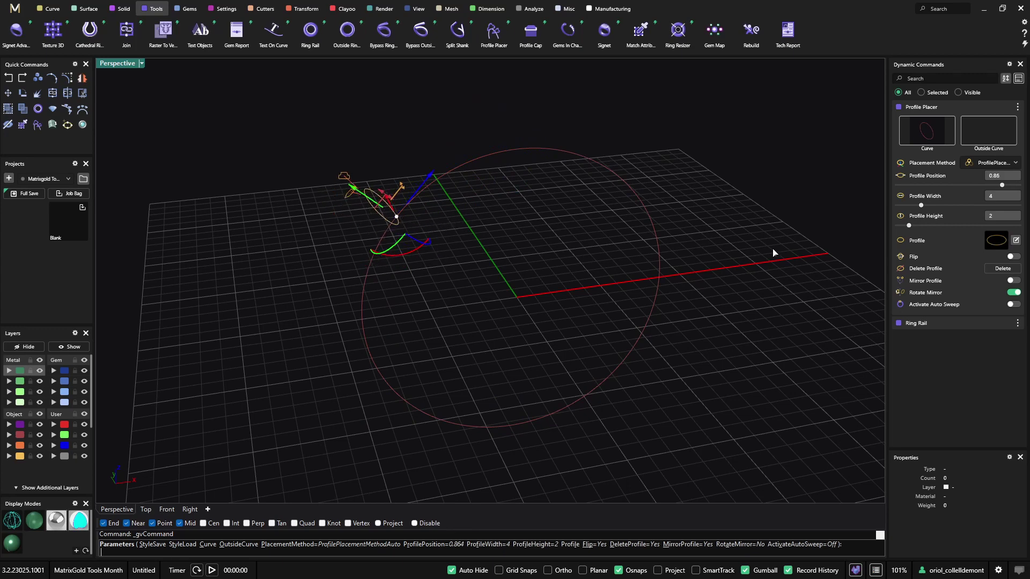
{"action": "left_click", "coordinate": [1012, 179]}
{"action": "type", "text": "0.75"}
{"action": "key", "text": "Return"}
{"action": "right_click_drag", "start_coordinate": [551, 348], "coordinate": [413, 321]}
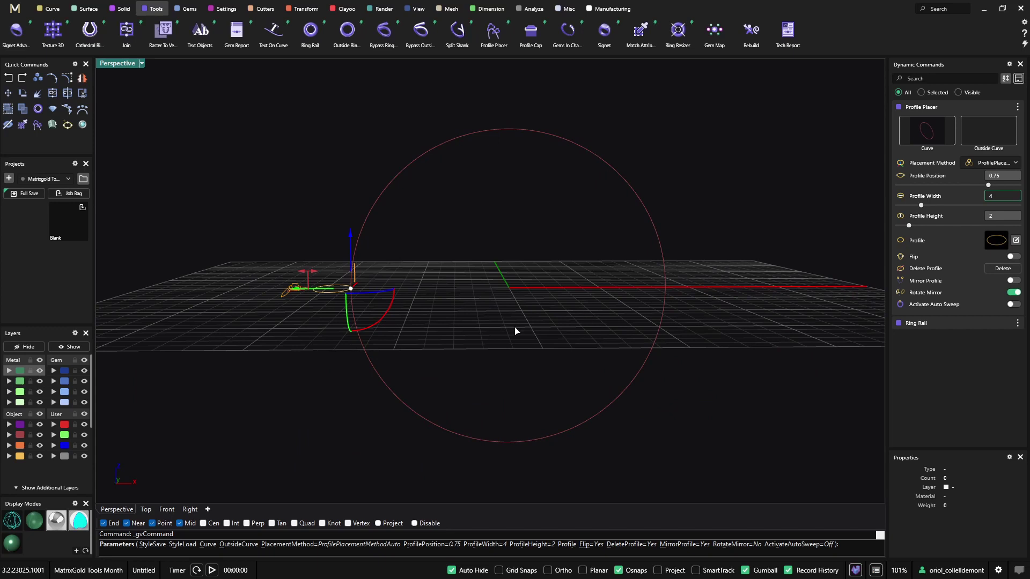
Add a second profile higher up on the ring rail, at about position 0.91, and reduce its width to 3
{"action": "left_click", "coordinate": [422, 159]}
{"action": "right_click_drag", "start_coordinate": [423, 161], "coordinate": [512, 243]}
{"action": "left_click_drag", "start_coordinate": [474, 159], "coordinate": [493, 163]}
{"action": "right_click_drag", "start_coordinate": [602, 329], "coordinate": [482, 344]}
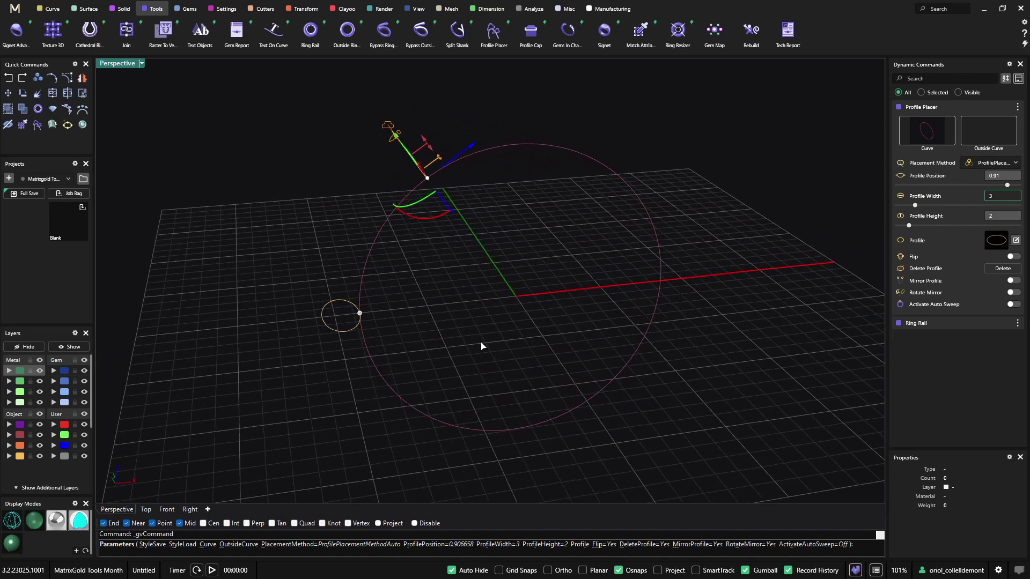
Set the width of the profile at position 0.75 to 3.4 and finish the Profile Placer command
{"action": "left_click", "coordinate": [360, 315]}
{"action": "right_click_drag", "start_coordinate": [396, 357], "coordinate": [459, 285]}
{"action": "left_click_drag", "start_coordinate": [421, 300], "coordinate": [434, 307]}
{"action": "right_click_drag", "start_coordinate": [655, 324], "coordinate": [577, 330]}
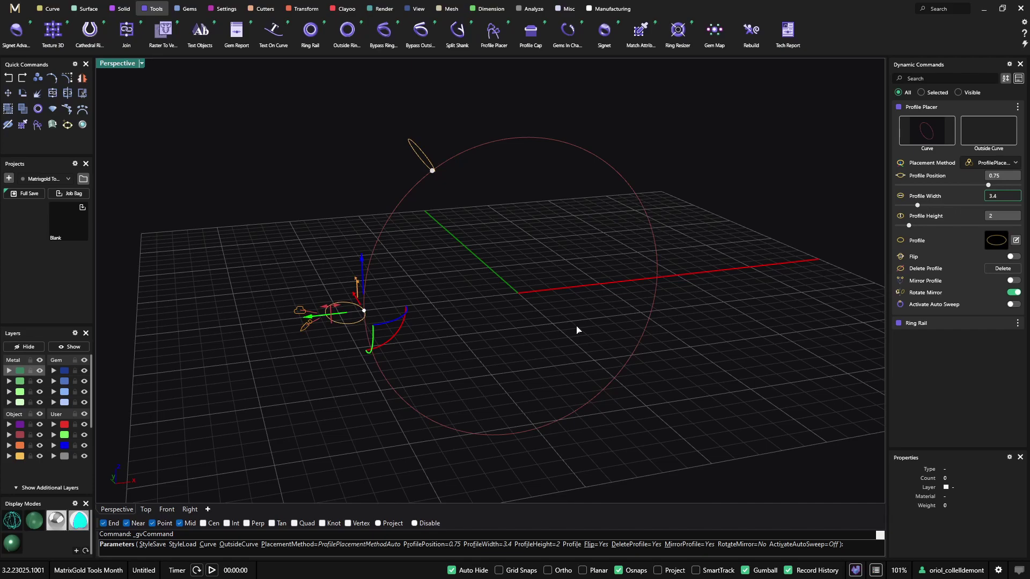
{"action": "right_click", "coordinate": [577, 327]}
{"action": "right_click_drag", "start_coordinate": [524, 315], "coordinate": [490, 331]}
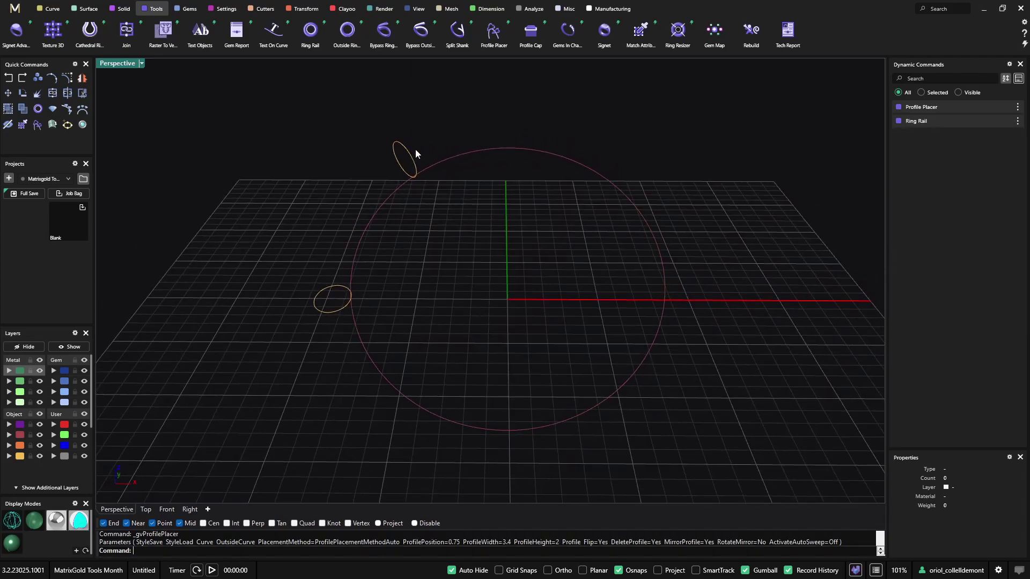
Edit the ring rail and set its finger size to US 7 1/4
{"action": "left_click", "coordinate": [995, 120]}
{"action": "left_click_drag", "start_coordinate": [950, 149], "coordinate": [952, 150]}
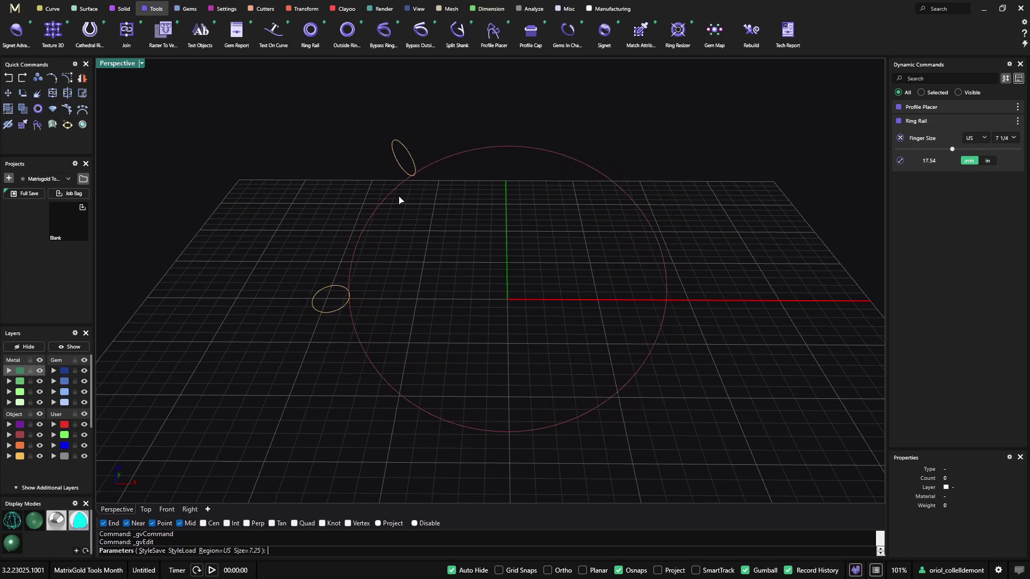
{"action": "right_click", "coordinate": [458, 278]}
{"action": "right_click_drag", "start_coordinate": [458, 278], "coordinate": [459, 320]}
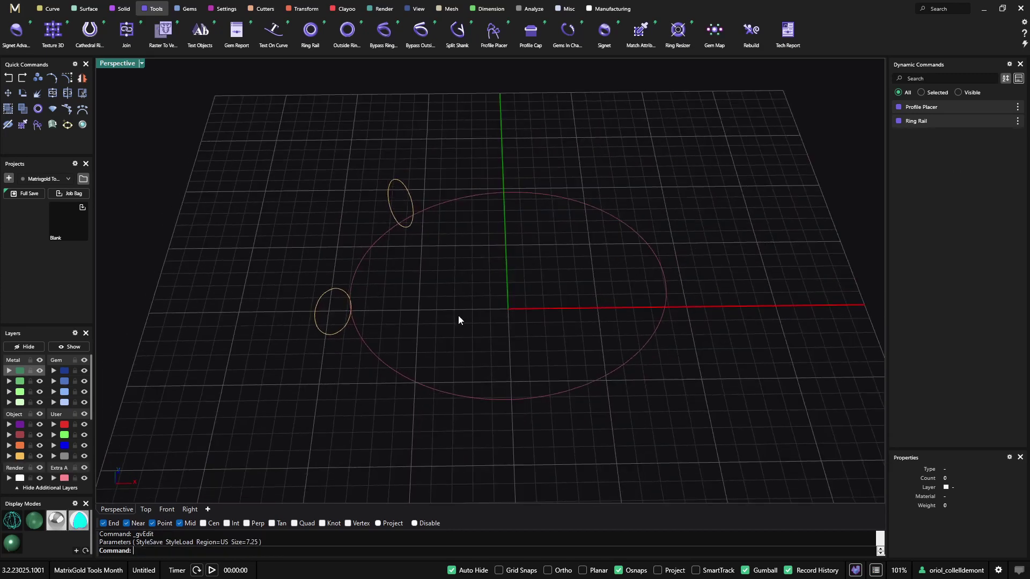
Draw a closed eight-point Smart Curve on the ground plane, overlapping the ring rail
{"action": "left_click", "coordinate": [49, 9]}
{"action": "left_click", "coordinate": [598, 39]}
{"action": "left_click", "coordinate": [600, 131]}
{"action": "left_click", "coordinate": [485, 160]}
{"action": "left_click", "coordinate": [506, 266]}
{"action": "left_click", "coordinate": [567, 327]}
{"action": "left_click", "coordinate": [730, 249]}
{"action": "left_click", "coordinate": [789, 210]}
{"action": "left_click", "coordinate": [751, 134]}
{"action": "left_click", "coordinate": [631, 144]}
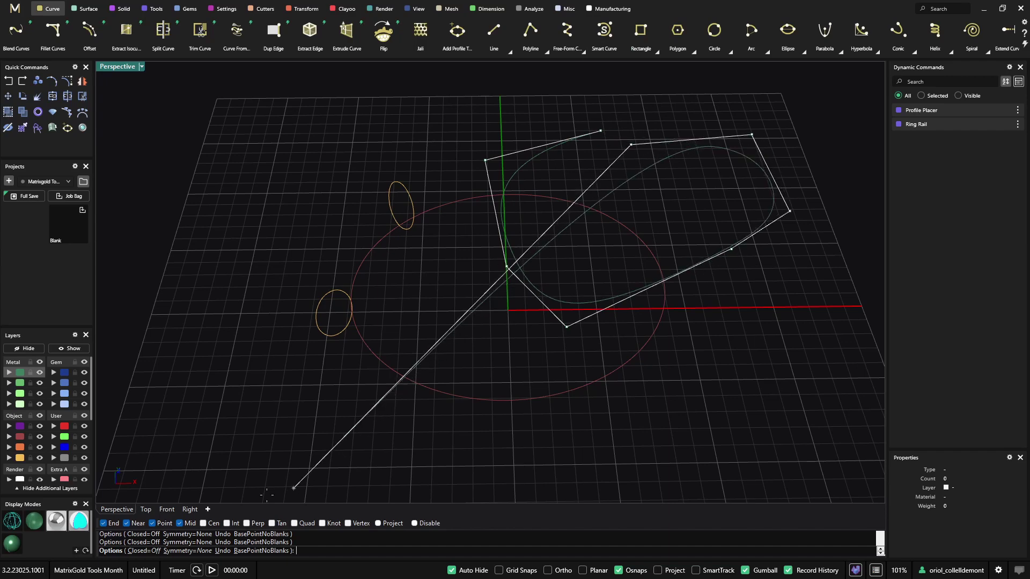
{"action": "left_click", "coordinate": [151, 551]}
{"action": "key", "text": "Return"}
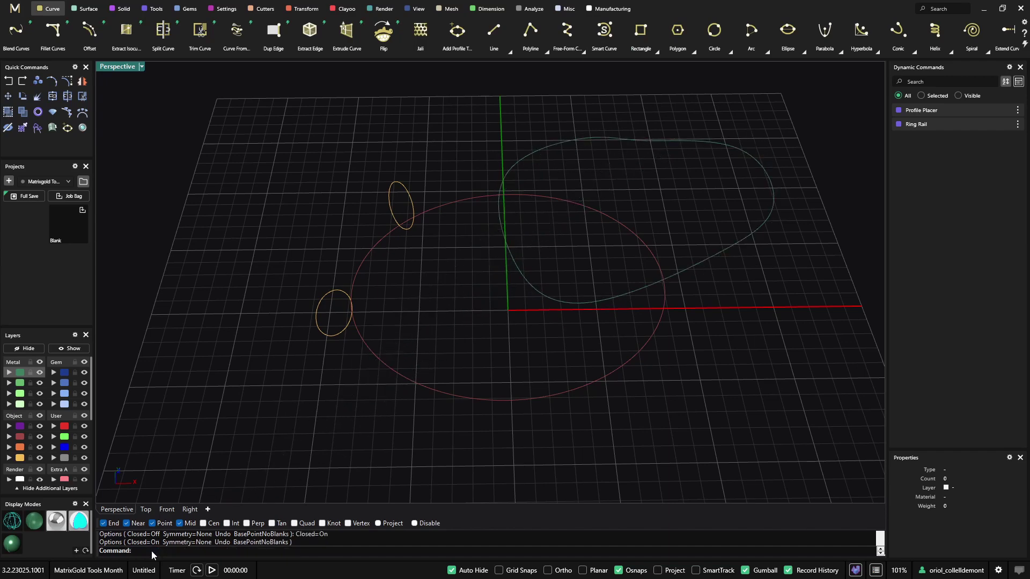
{"action": "right_click_drag", "start_coordinate": [644, 401], "coordinate": [658, 303]}
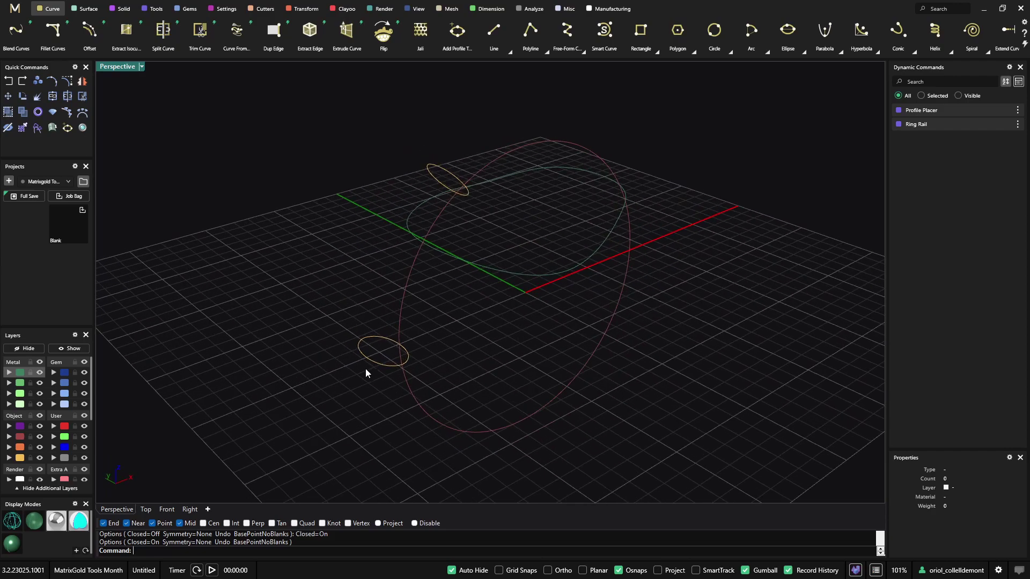
Edit the Profile Placer and replace its input curve with the closed Smart Curve, moving both profiles onto it
{"action": "right_click_drag", "start_coordinate": [378, 370], "coordinate": [757, 319]}
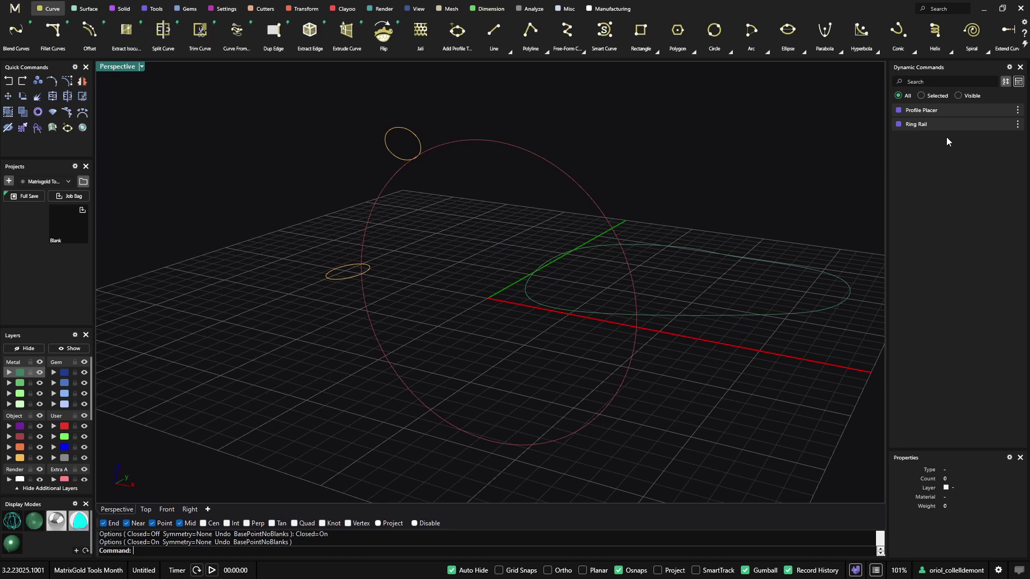
{"action": "mouse_move", "coordinate": [959, 115]}
{"action": "left_click", "coordinate": [999, 110]}
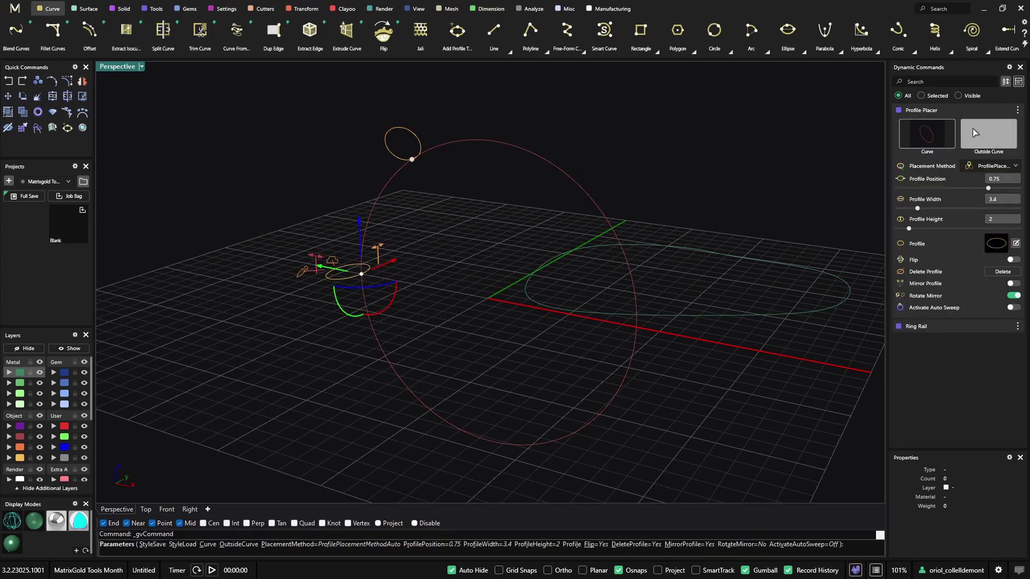
{"action": "left_click", "coordinate": [926, 144]}
{"action": "left_click", "coordinate": [812, 277]}
{"action": "scroll", "coordinate": [776, 353], "scroll_direction": "down", "scroll_amount": 2}
{"action": "right_click_drag", "start_coordinate": [793, 354], "coordinate": [862, 229]}
{"action": "left_click", "coordinate": [1013, 296]}
{"action": "right_click_drag", "start_coordinate": [746, 301], "coordinate": [512, 160]}
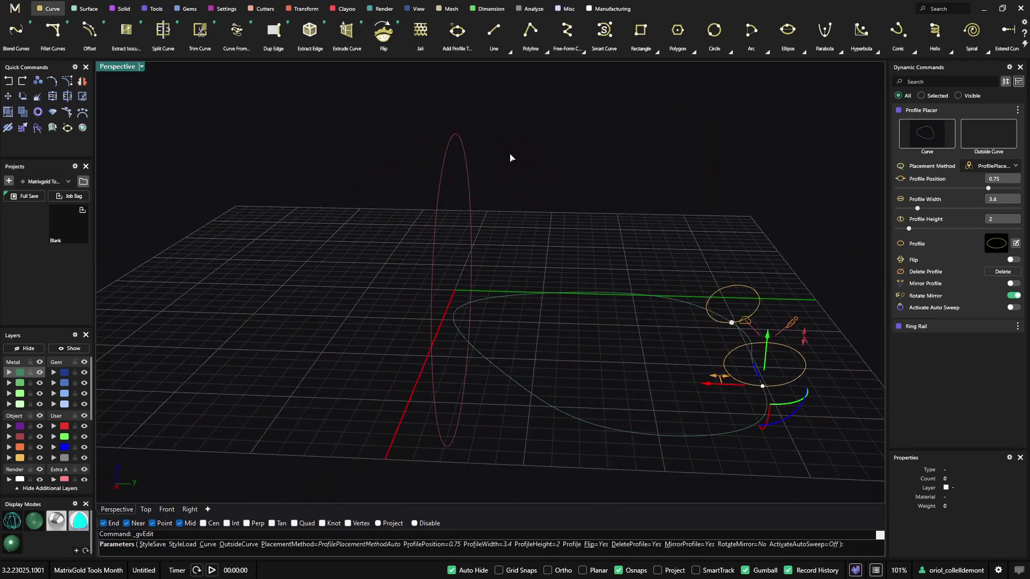
{"action": "right_click", "coordinate": [564, 236]}
{"action": "right_click_drag", "start_coordinate": [564, 235], "coordinate": [722, 271]}
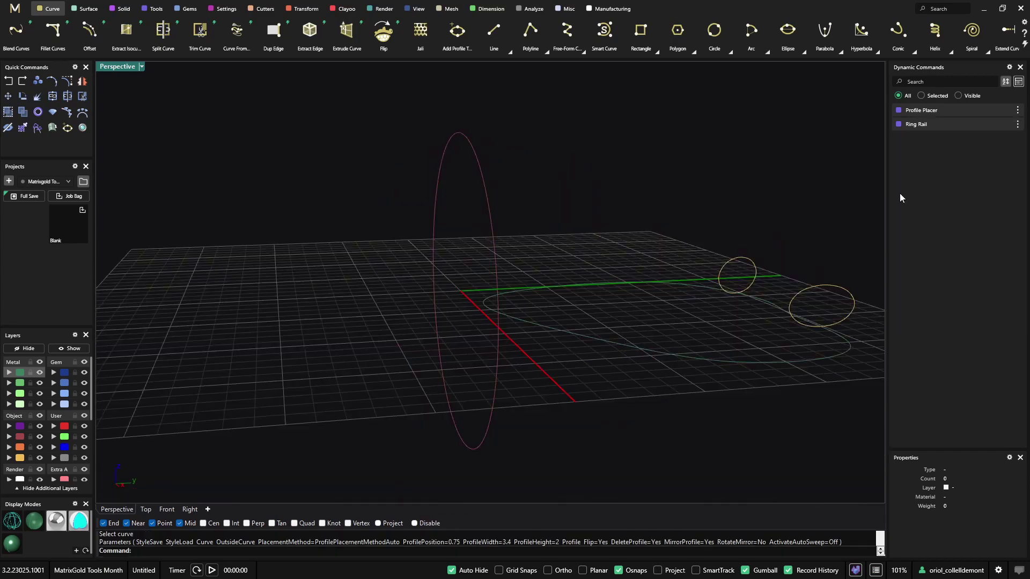
Select the two profiles on the Smart Curve and duplicate them in place by copying and pasting
{"action": "right_click_drag", "start_coordinate": [793, 227], "coordinate": [646, 288]}
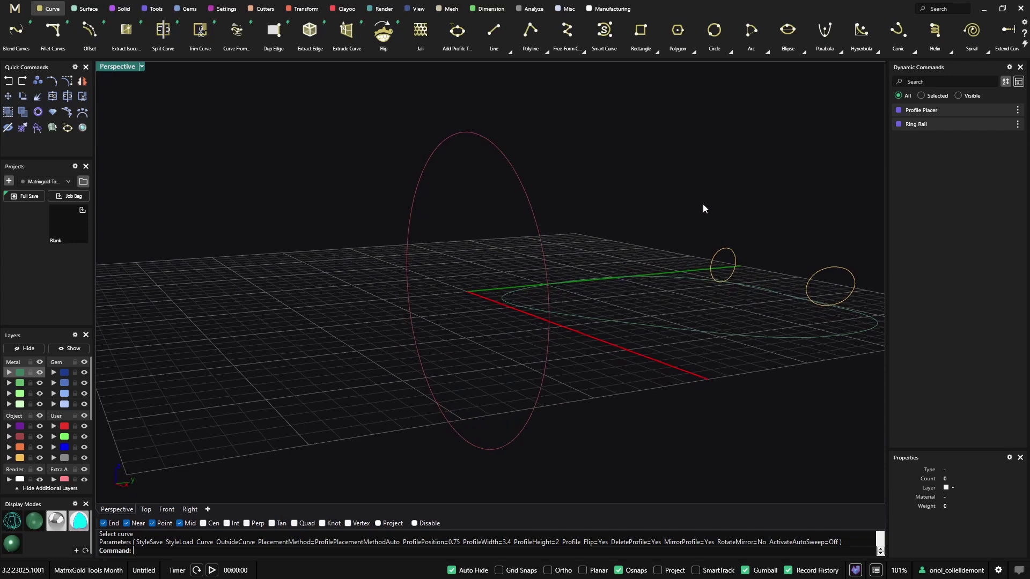
{"action": "right_click_drag", "start_coordinate": [680, 224], "coordinate": [565, 193]}
{"action": "left_click_drag", "start_coordinate": [566, 193], "coordinate": [768, 309]}
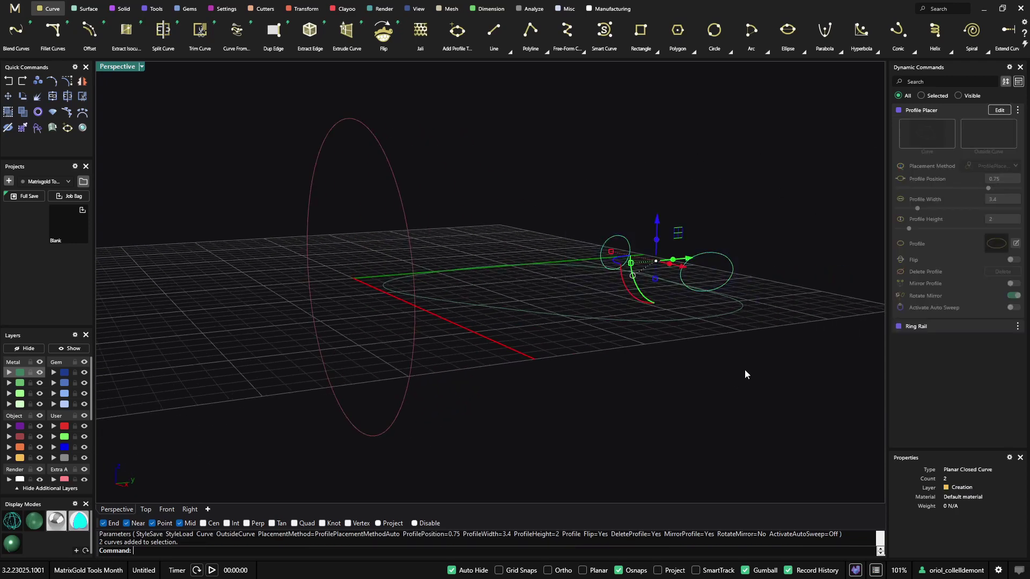
{"action": "key", "text": "ctrl+c"}
{"action": "key", "text": "ctrl+v"}
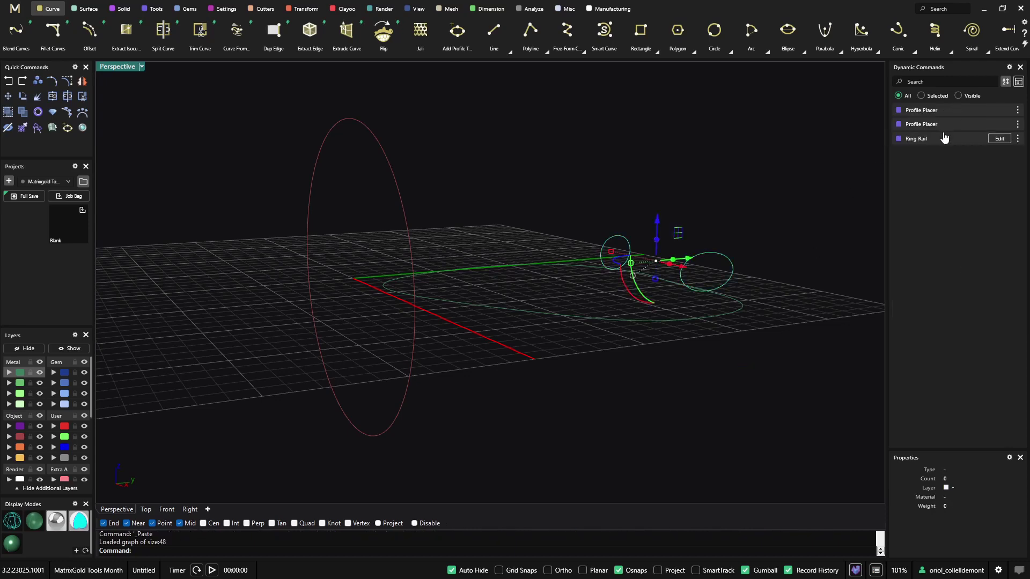
Edit the pasted Profile Placer and assign the ring rail as its input curve
{"action": "left_click", "coordinate": [999, 111]}
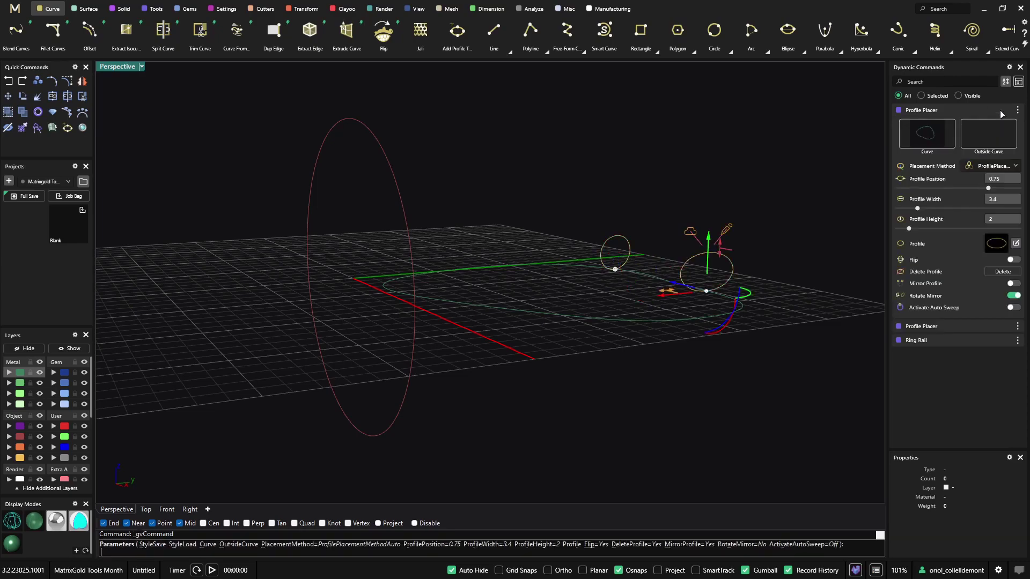
{"action": "left_click", "coordinate": [938, 141]}
{"action": "left_click", "coordinate": [380, 146]}
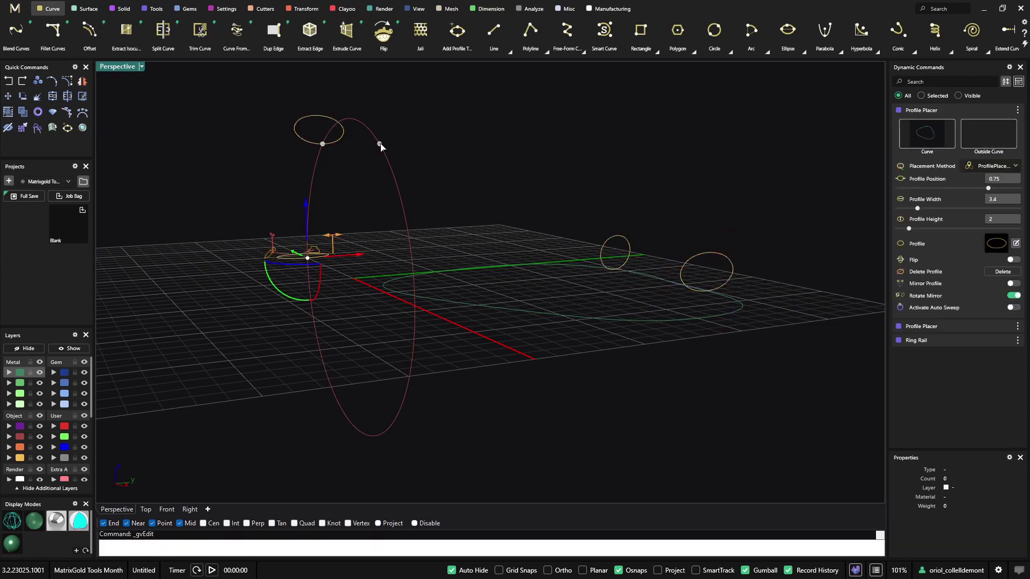
{"action": "right_click_drag", "start_coordinate": [219, 247], "coordinate": [469, 248]}
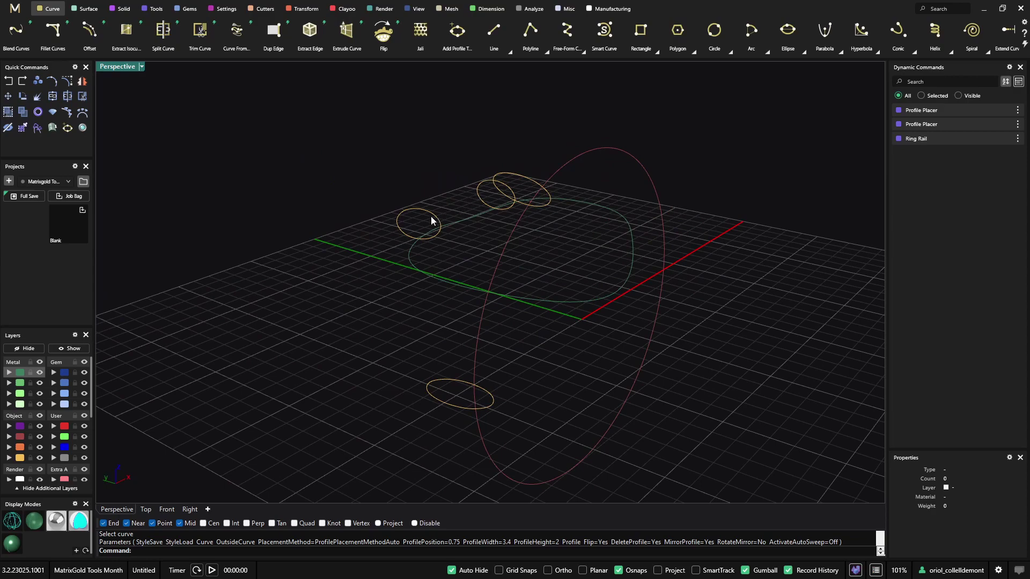
{"action": "right_click_drag", "start_coordinate": [448, 200], "coordinate": [504, 236]}
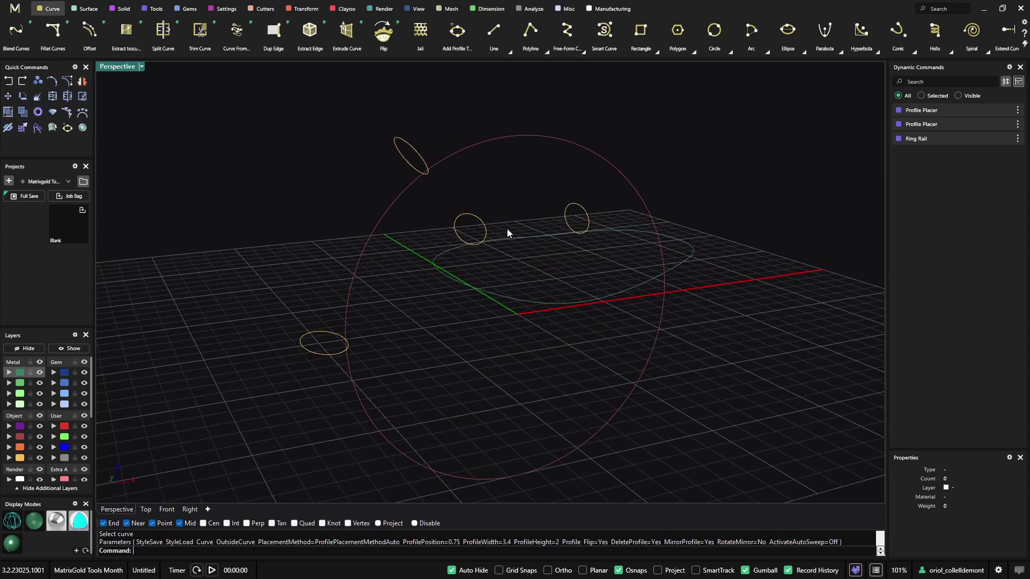
{"action": "mouse_move", "coordinate": [485, 328]}
{"action": "right_mouse_down"}
{"action": "mouse_move", "coordinate": [503, 331]}
{"action": "mouse_move", "coordinate": [491, 337]}
{"action": "right_mouse_up"}
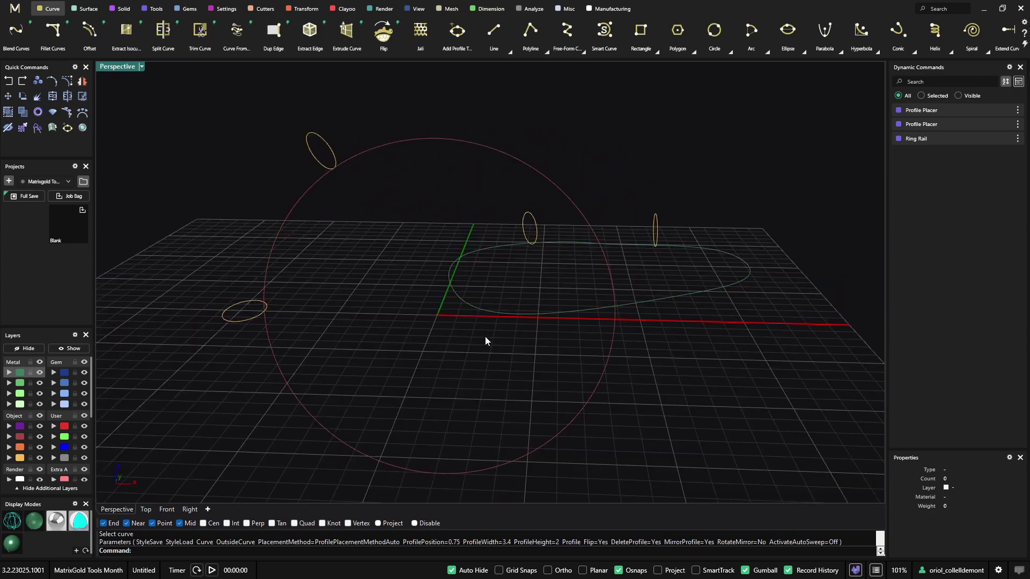
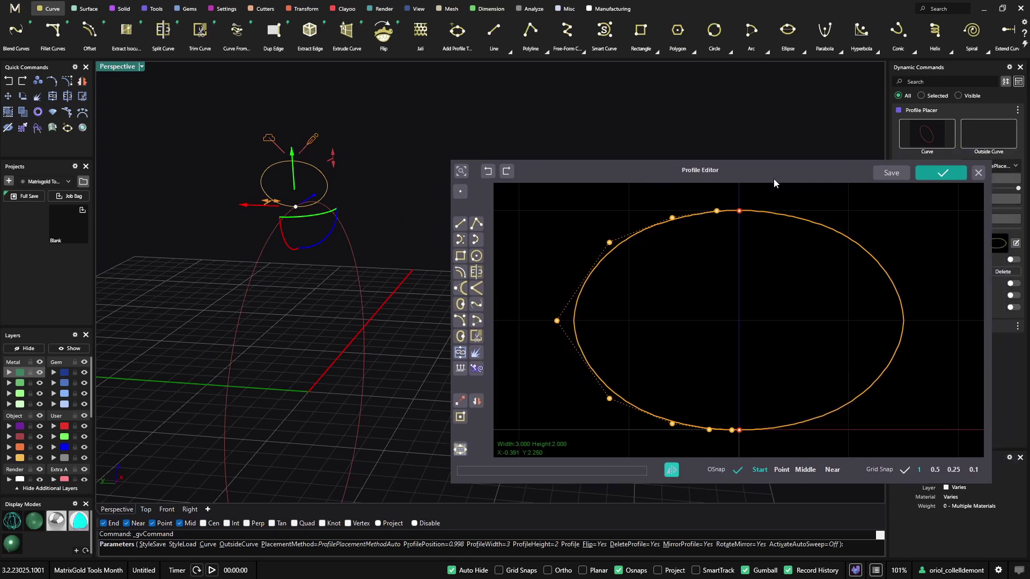
Close the Profile Editor and enable Activate Auto Sweep for the profile at the top of the ring rail
{"action": "left_click", "coordinate": [880, 186]}
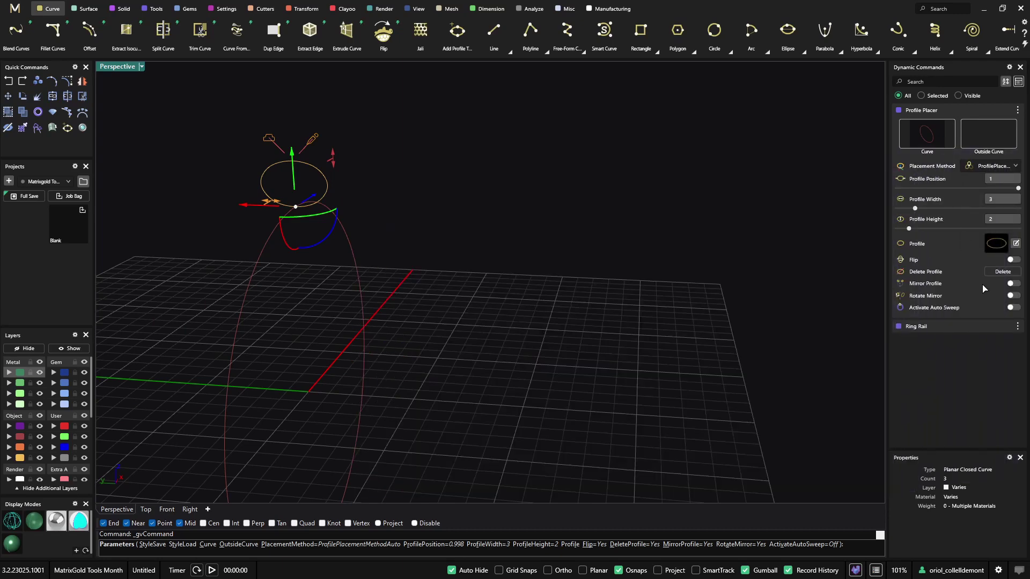
{"action": "left_click", "coordinate": [1011, 309]}
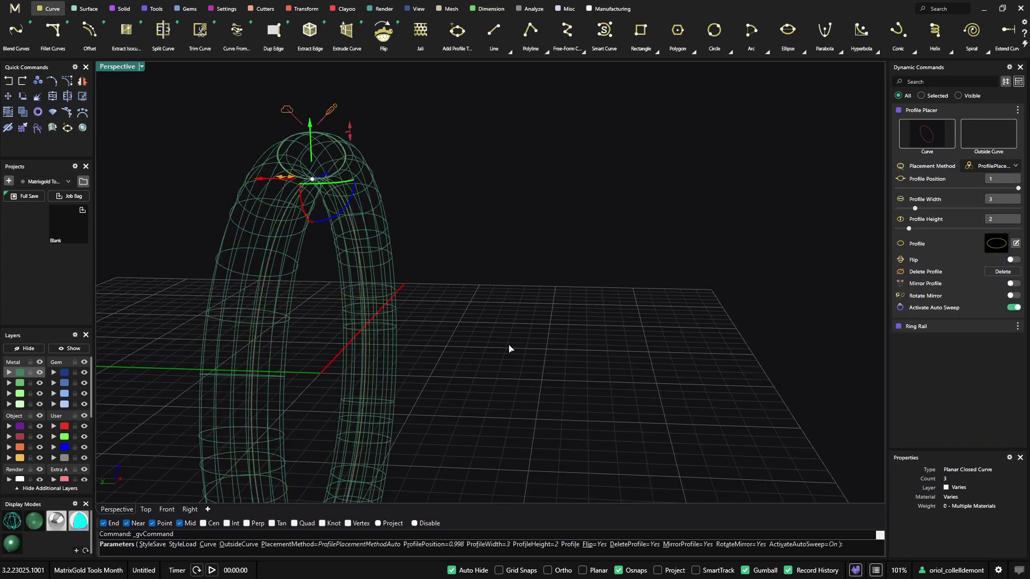
{"action": "left_click", "coordinate": [31, 523]}
Open the top profile's shape in the Profile Editor while viewing the swept ring from the right side
{"action": "mouse_move", "coordinate": [308, 361]}
{"action": "right_mouse_down"}
{"action": "mouse_move", "coordinate": [345, 361]}
{"action": "mouse_move", "coordinate": [151, 487]}
{"action": "right_mouse_up"}
{"action": "left_click", "coordinate": [158, 511]}
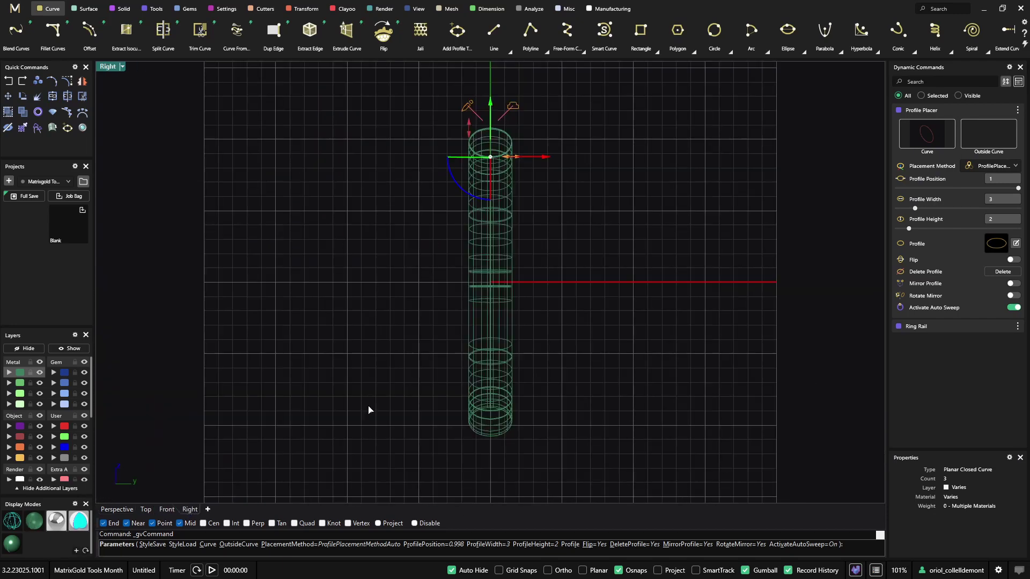
{"action": "left_click", "coordinate": [190, 509]}
{"action": "mouse_move", "coordinate": [453, 253]}
{"action": "right_mouse_down"}
{"action": "mouse_move", "coordinate": [386, 267]}
{"action": "mouse_move", "coordinate": [375, 305]}
{"action": "mouse_move", "coordinate": [419, 349]}
{"action": "mouse_move", "coordinate": [448, 344]}
{"action": "right_mouse_up"}
{"action": "scroll", "coordinate": [352, 264], "scroll_direction": "up", "scroll_amount": 3}
{"action": "scroll", "coordinate": [402, 298], "scroll_direction": "up", "scroll_amount": 2}
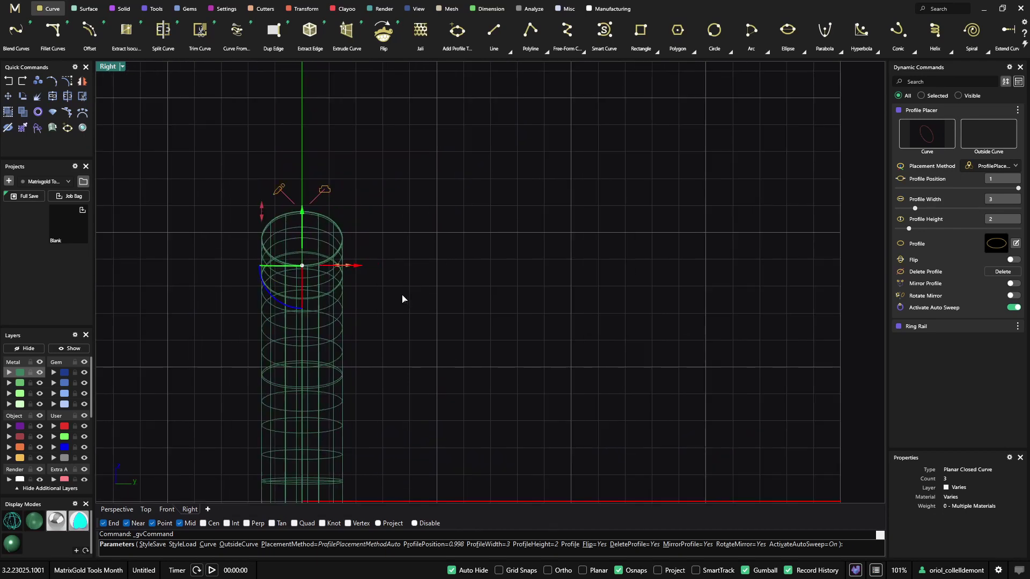
{"action": "left_click", "coordinate": [1015, 243]}
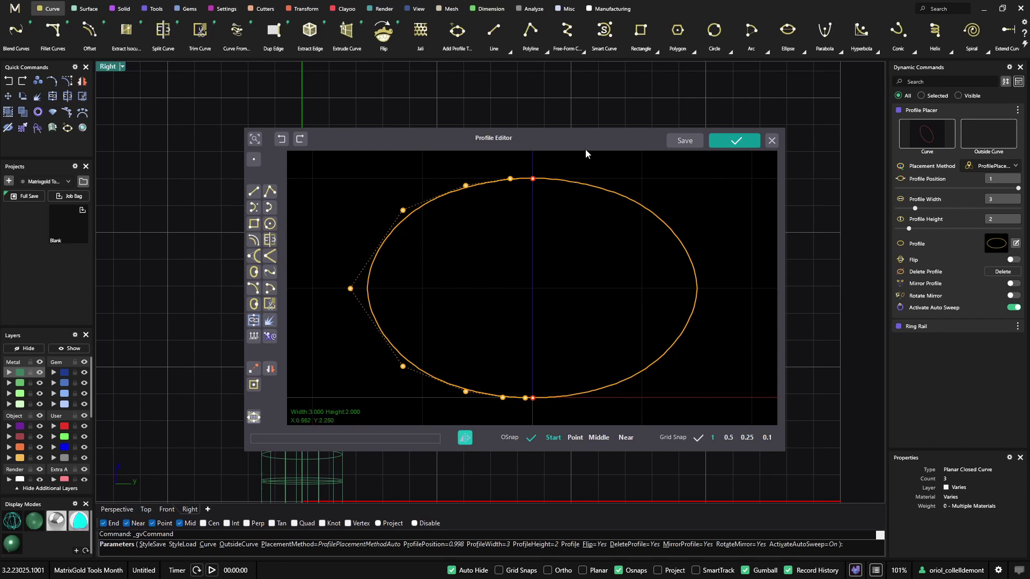
{"action": "left_click_drag", "start_coordinate": [583, 146], "coordinate": [723, 137]}
{"action": "right_click_drag", "start_coordinate": [340, 286], "coordinate": [299, 239]}
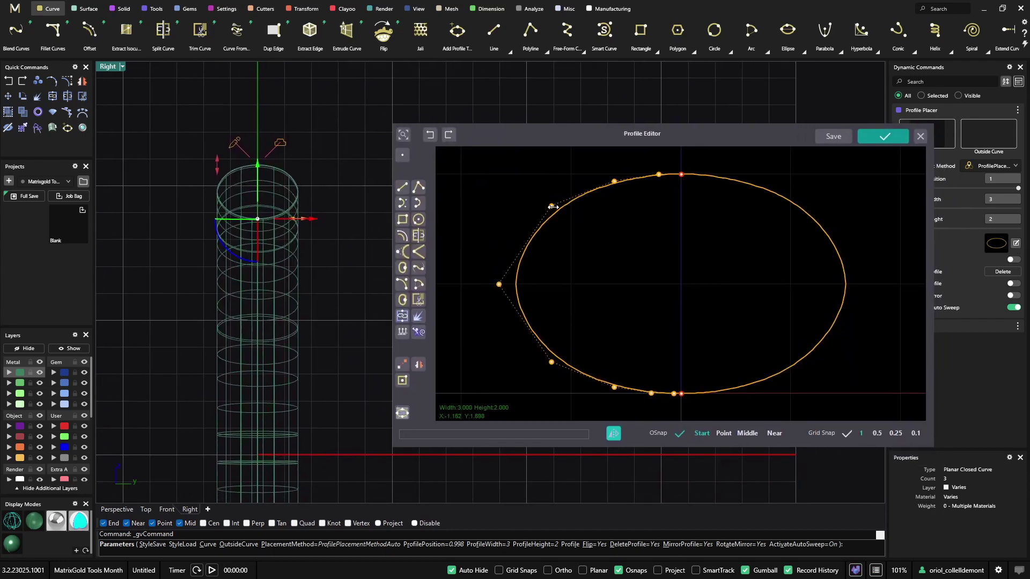
Reshape the mirrored oval into a waisted profile by pulling one upper control point deep inward and the one above it outward
{"action": "left_click_drag", "start_coordinate": [551, 206], "coordinate": [607, 235]}
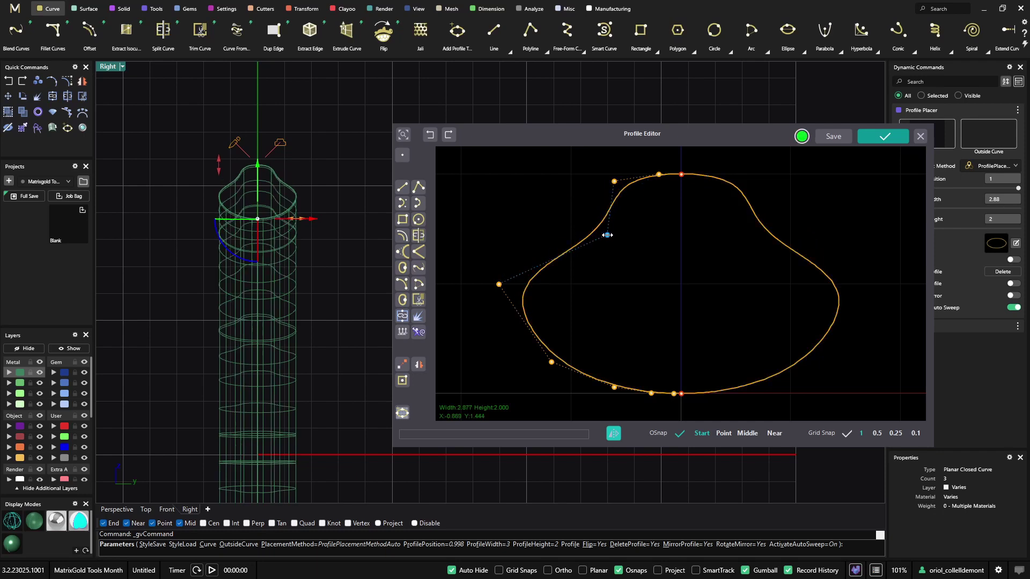
{"action": "left_click_drag", "start_coordinate": [614, 181], "coordinate": [559, 177]}
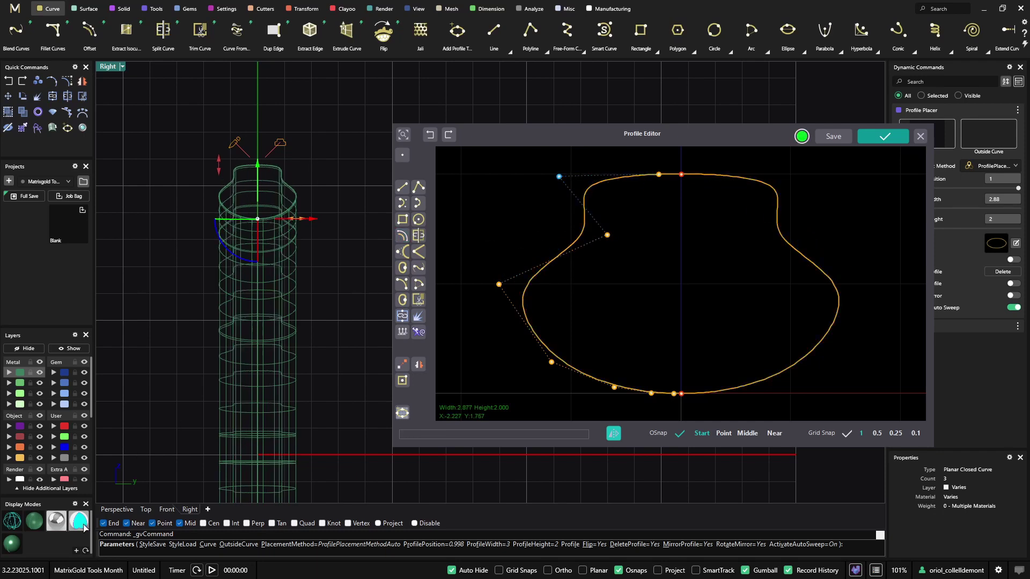
{"action": "left_click_drag", "start_coordinate": [604, 235], "coordinate": [639, 276]}
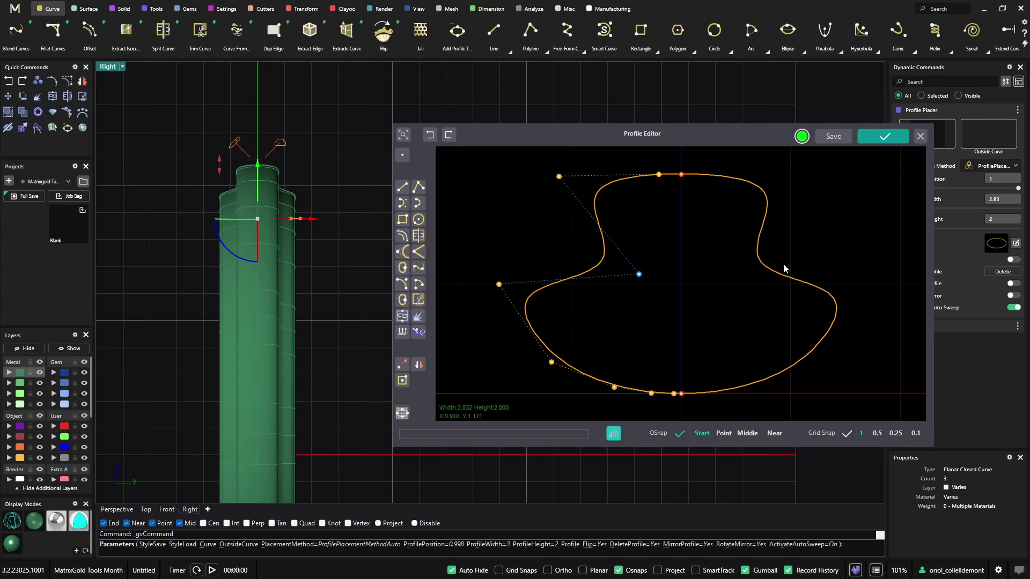
{"action": "left_click_drag", "start_coordinate": [733, 140], "coordinate": [730, 114]}
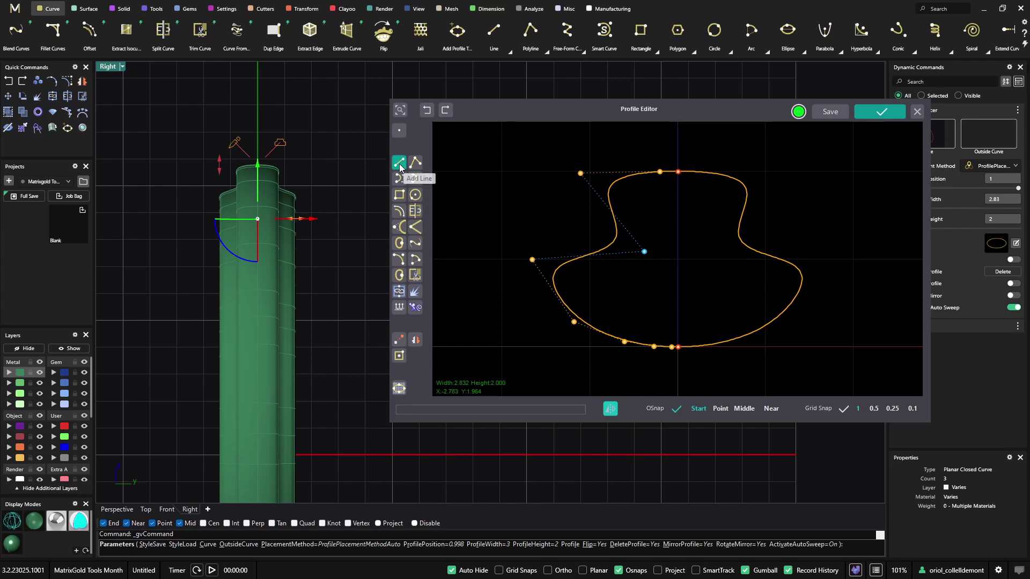
Draw two vertical lines crossing the profile's lower edge, one on each side of the centre axis
{"action": "left_click", "coordinate": [418, 179]}
{"action": "left_click", "coordinate": [627, 378]}
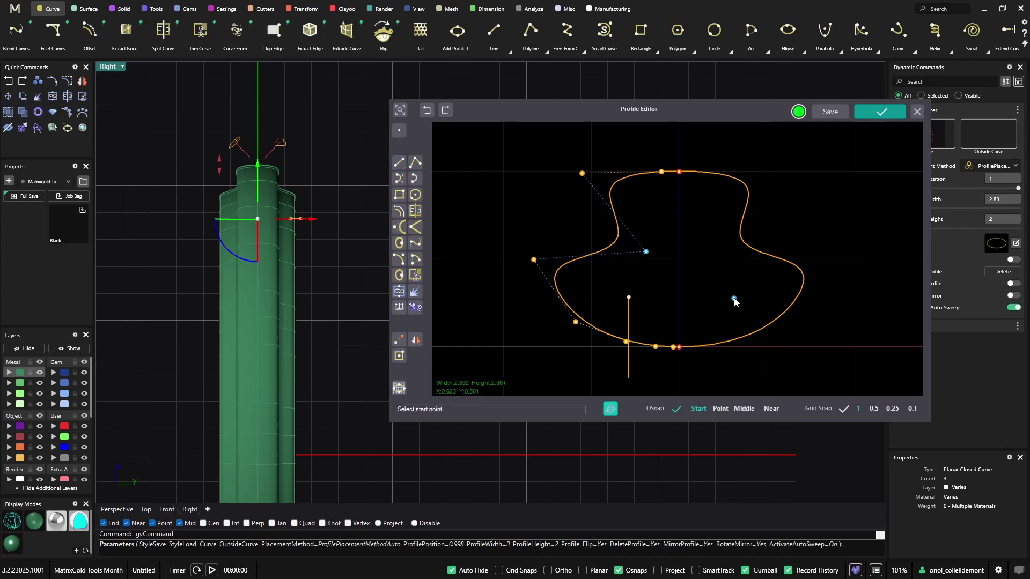
{"action": "left_click", "coordinate": [733, 299]}
{"action": "left_click", "coordinate": [734, 372]}
Trim away the bottom of the profile between the two vertical lines, using both lines as cutting objects
{"action": "left_click", "coordinate": [416, 275]}
{"action": "left_click", "coordinate": [628, 369]}
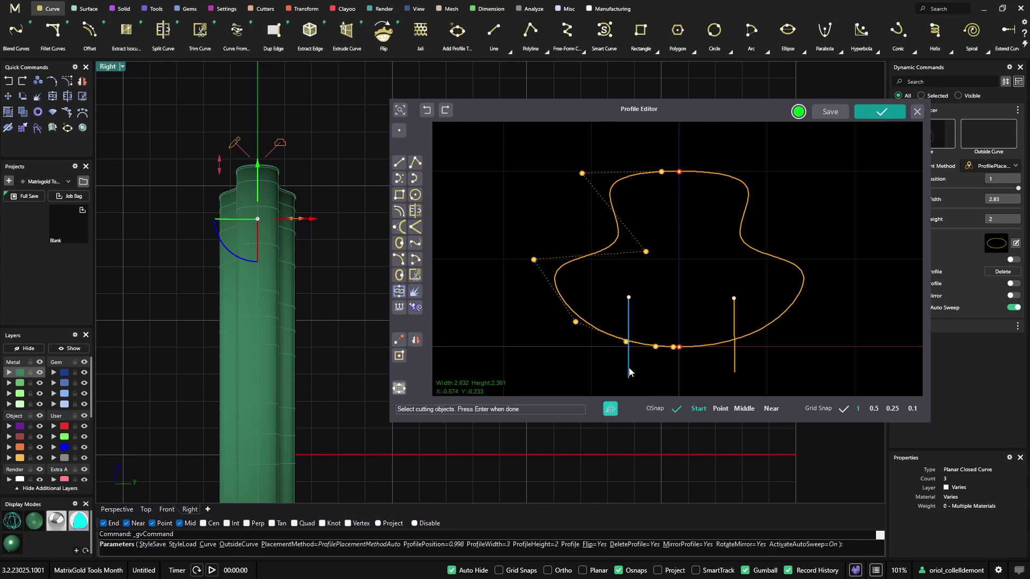
{"action": "left_click", "coordinate": [735, 369]}
{"action": "key", "text": "Return"}
{"action": "left_click", "coordinate": [703, 346]}
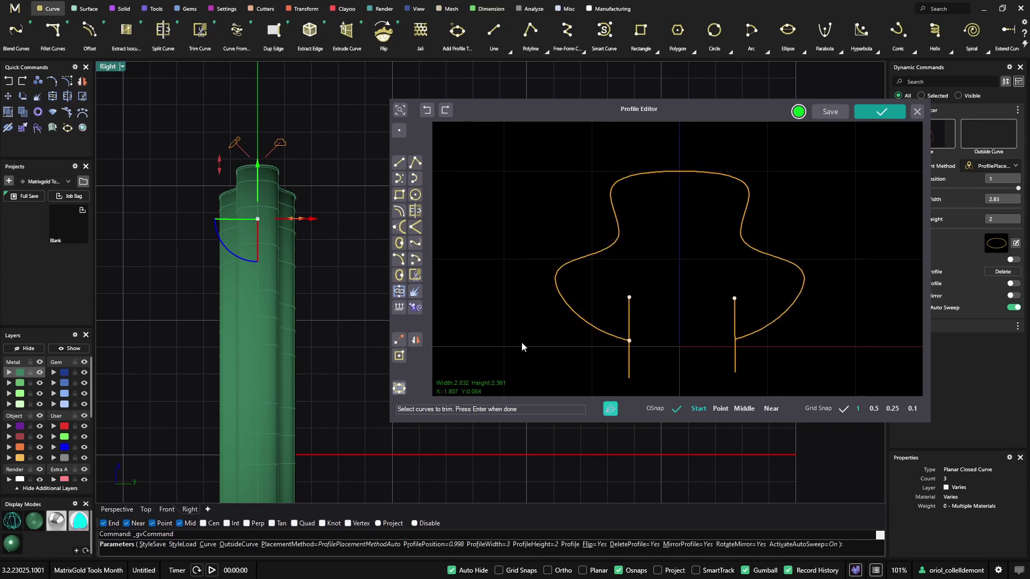
{"action": "key", "text": "Return"}
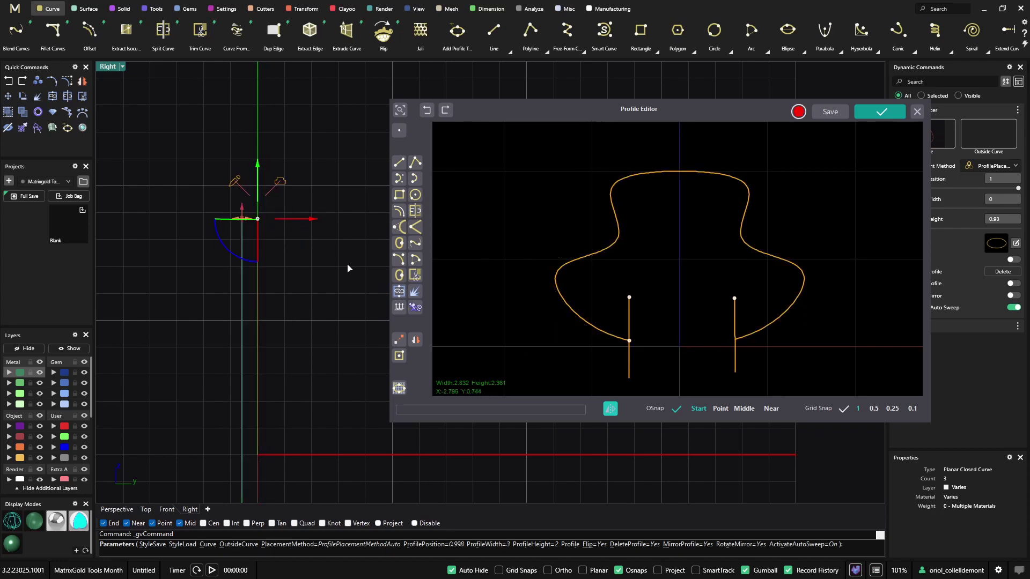
Connect the upper ends of the two vertical lines with a straight line
{"action": "left_click", "coordinate": [399, 162]}
{"action": "left_click", "coordinate": [630, 300]}
{"action": "left_click", "coordinate": [734, 298]}
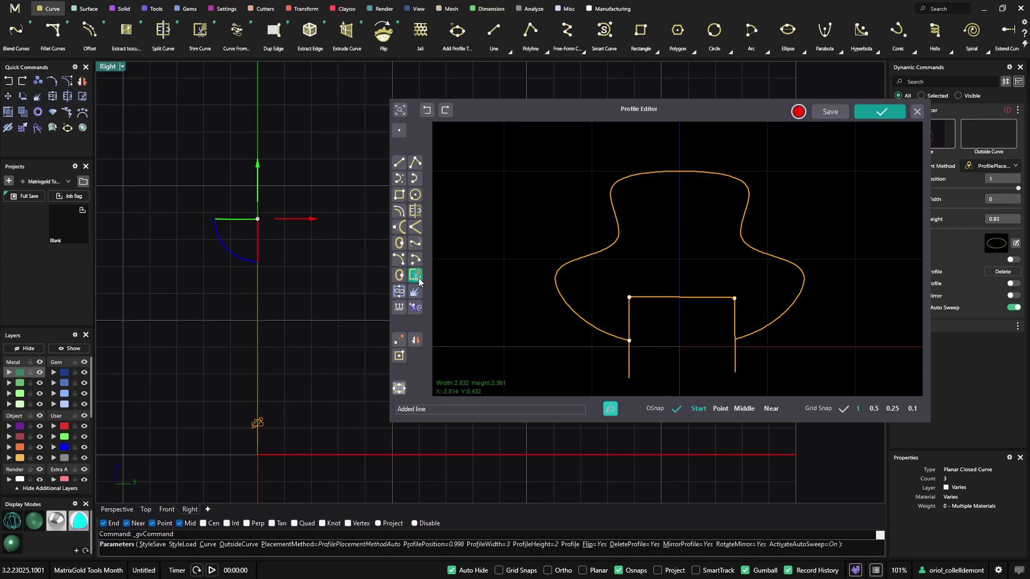
Trim off the vertical line ends that stick out below the profile curve
{"action": "left_click", "coordinate": [415, 275]}
{"action": "left_click", "coordinate": [609, 335]}
{"action": "key", "text": "Return"}
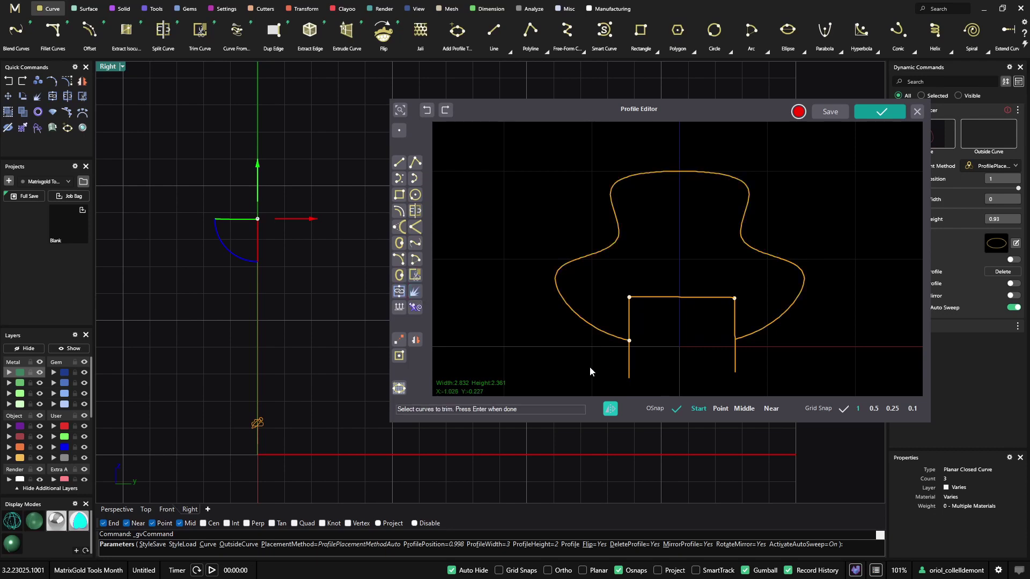
{"action": "left_click", "coordinate": [628, 370]}
{"action": "key", "text": "Return"}
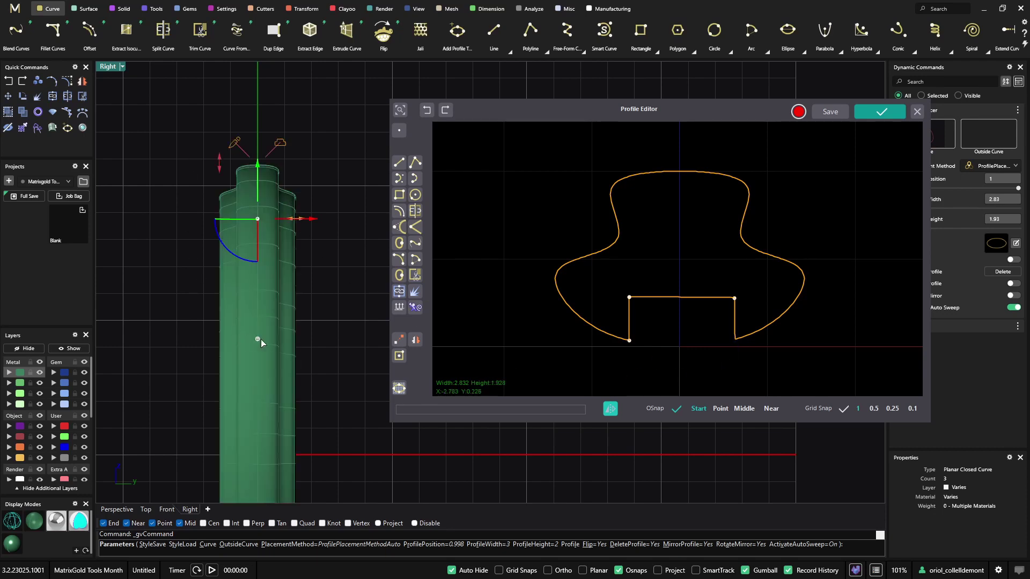
Join the trimmed profile curve and the three notch lines into one curve, with the ring shown in perspective
{"action": "left_click", "coordinate": [122, 511]}
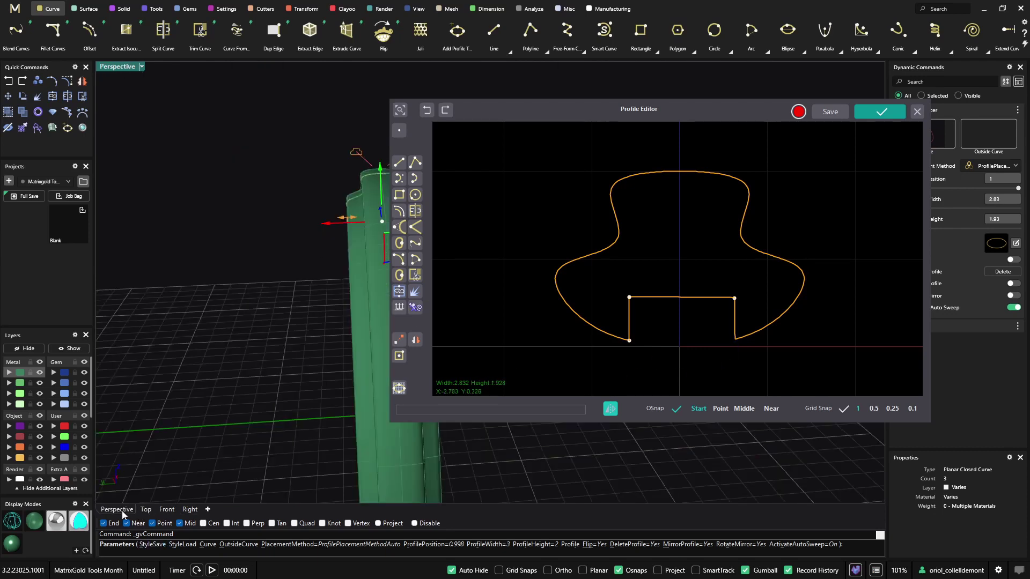
{"action": "scroll", "coordinate": [220, 363], "scroll_direction": "down", "scroll_amount": 5}
{"action": "right_click_drag", "start_coordinate": [299, 241], "coordinate": [281, 192]}
{"action": "scroll", "coordinate": [330, 344], "scroll_direction": "up", "scroll_amount": 5}
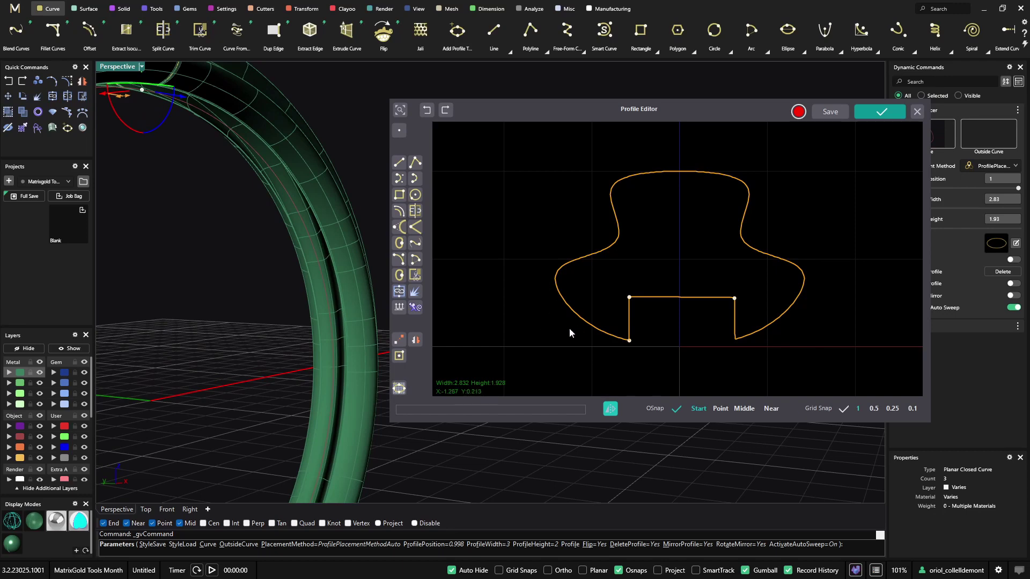
{"action": "left_click", "coordinate": [399, 291]}
{"action": "left_click_drag", "start_coordinate": [512, 135], "coordinate": [812, 361]}
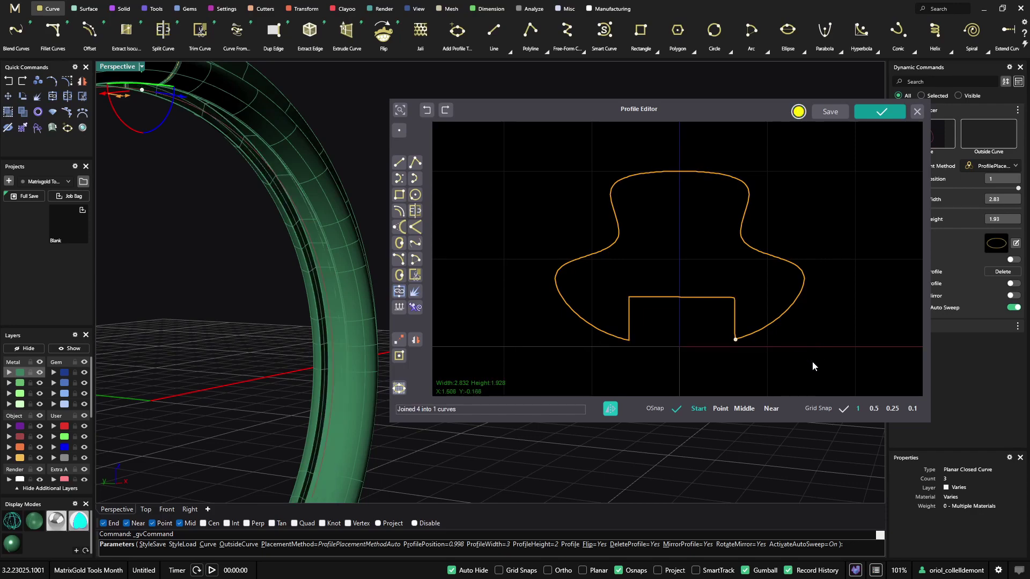
{"action": "right_click_drag", "start_coordinate": [336, 333], "coordinate": [327, 311]}
Move the notch's top edge up to deepen the recess, accept the edited profile and finish the Profile Placer
{"action": "left_click", "coordinate": [702, 297]}
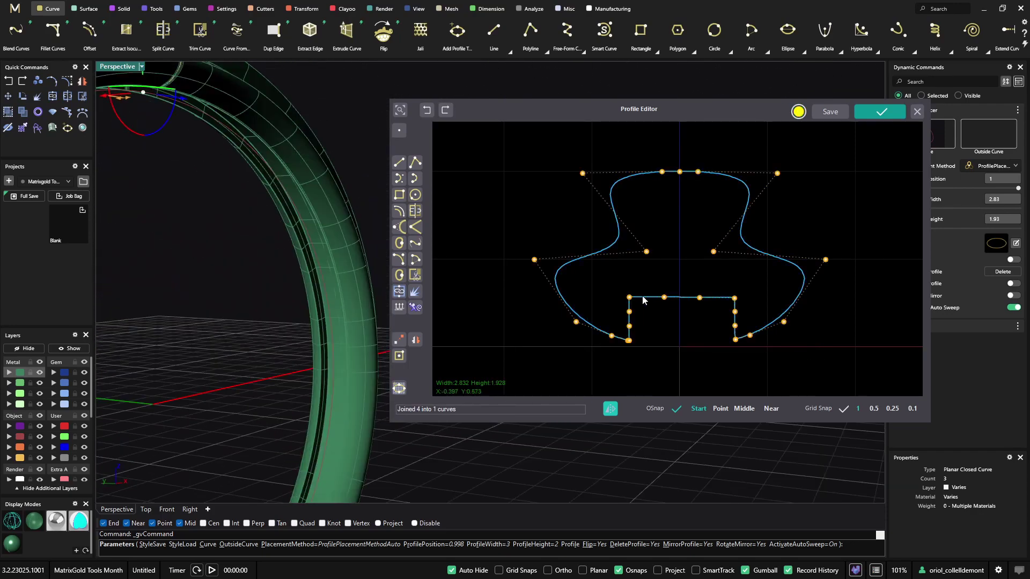
{"action": "left_click_drag", "start_coordinate": [611, 280], "coordinate": [699, 268]}
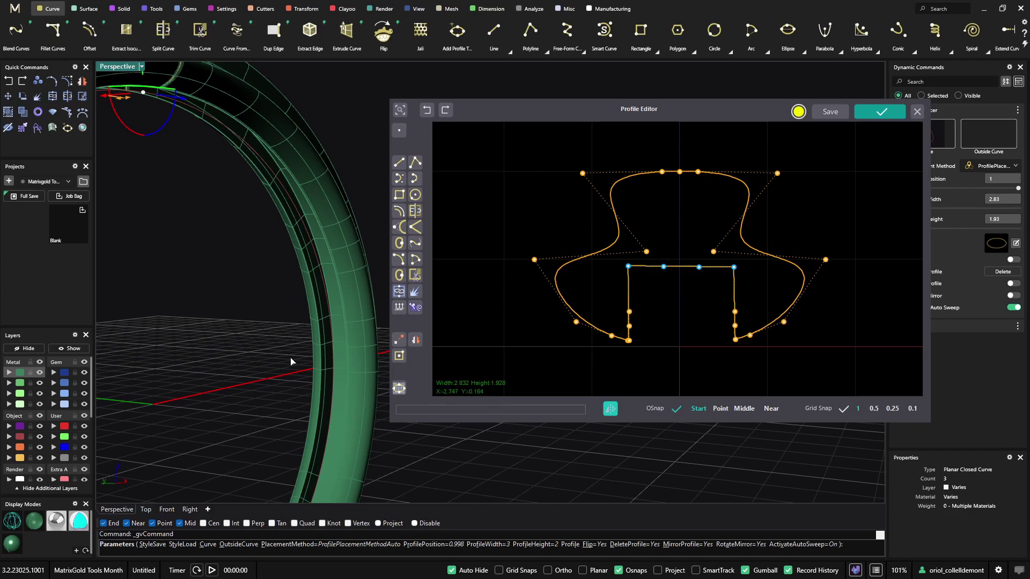
{"action": "right_click_drag", "start_coordinate": [248, 324], "coordinate": [376, 300]}
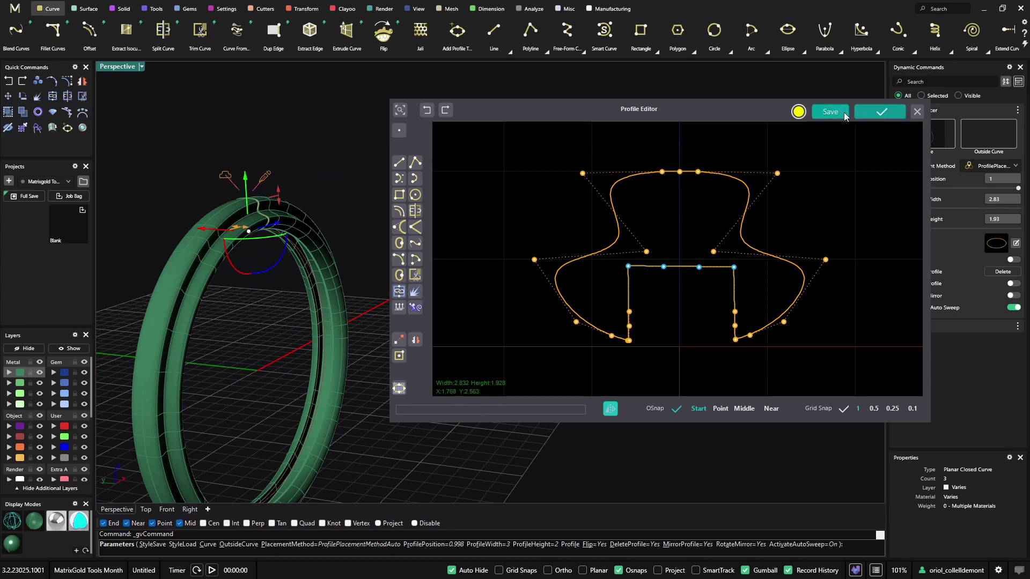
{"action": "left_click", "coordinate": [883, 113]}
{"action": "scroll", "coordinate": [471, 225], "scroll_direction": "down", "scroll_amount": 2}
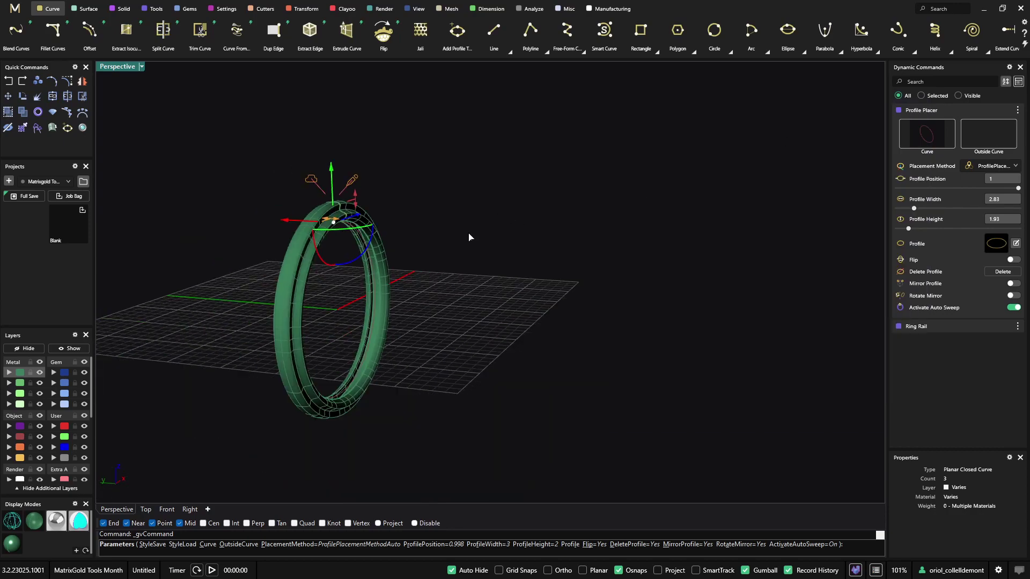
{"action": "right_click_drag", "start_coordinate": [468, 234], "coordinate": [772, 215]}
{"action": "key", "text": "Return"}
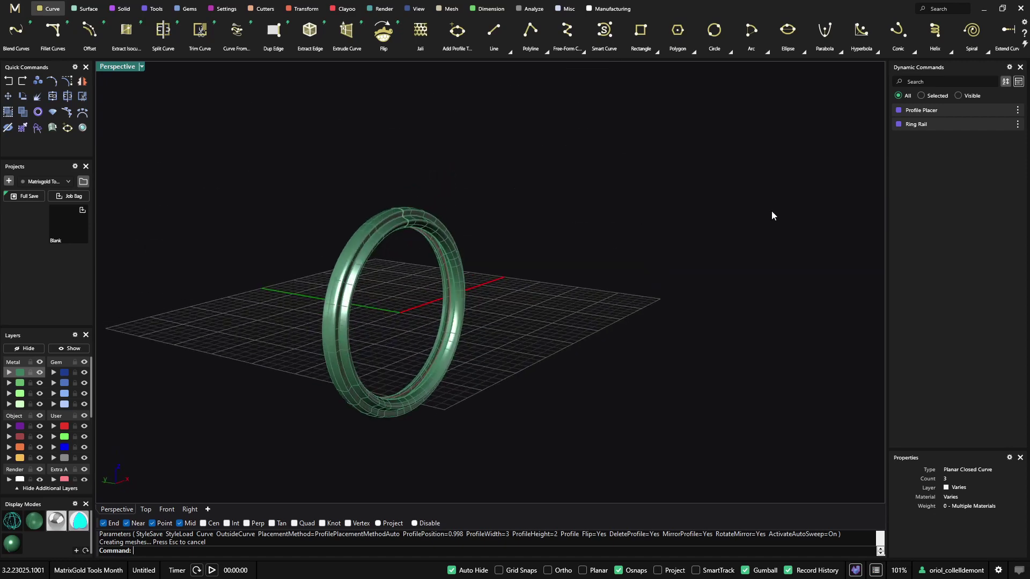
Increase the Ring Rail's US finger size and reopen the Profile Placer for editing
{"action": "left_click", "coordinate": [998, 125]}
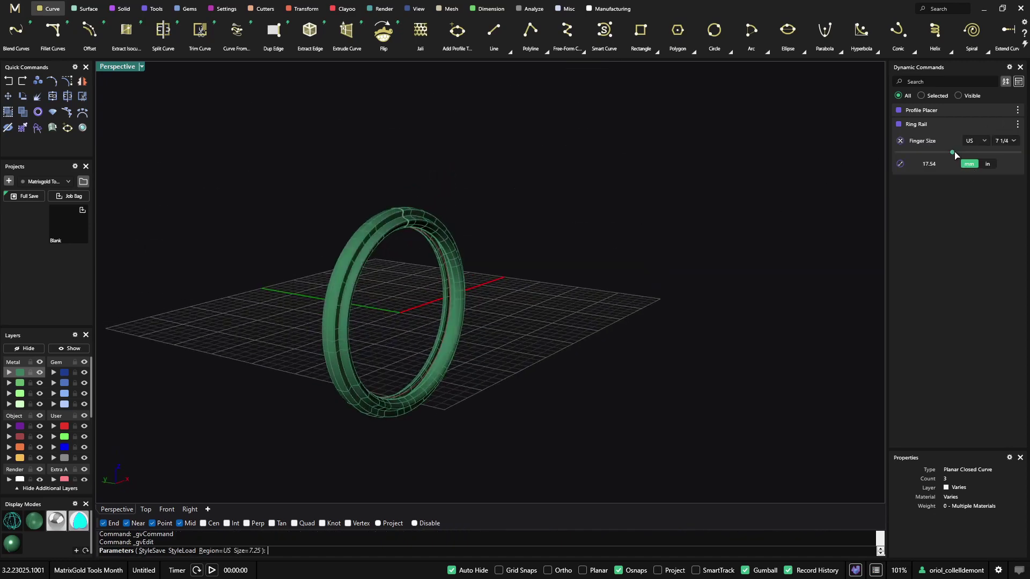
{"action": "left_click_drag", "start_coordinate": [955, 153], "coordinate": [969, 153]}
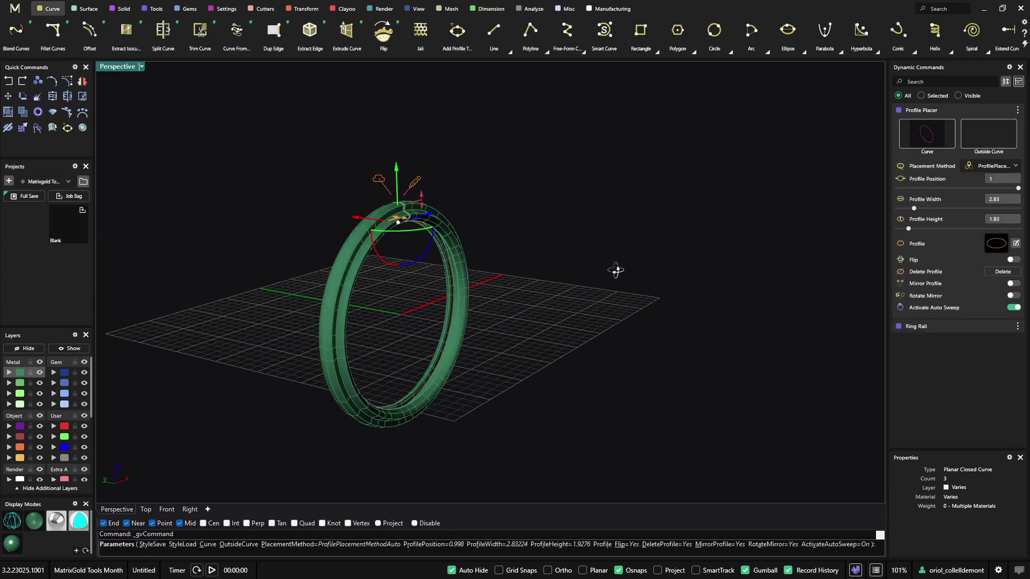
{"action": "right_click_drag", "start_coordinate": [616, 271], "coordinate": [448, 231]}
{"action": "mouse_move", "coordinate": [455, 247]}
{"action": "left_mouse_down"}
{"action": "mouse_move", "coordinate": [421, 243]}
{"action": "mouse_move", "coordinate": [455, 243]}
{"action": "left_mouse_up"}
{"action": "right_click_drag", "start_coordinate": [456, 243], "coordinate": [571, 252]}
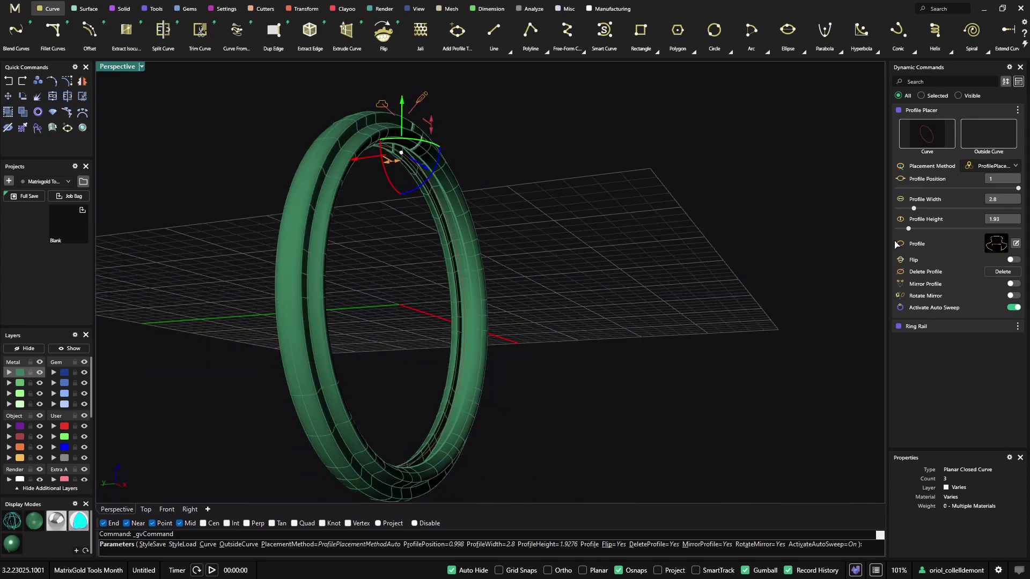
Reopen the profile's shape, shift its left waist control point horizontally inward, then accept it and finish the Profile Placer
{"action": "left_click", "coordinate": [997, 247]}
{"action": "left_click", "coordinate": [997, 247]}
{"action": "left_click", "coordinate": [1016, 244]}
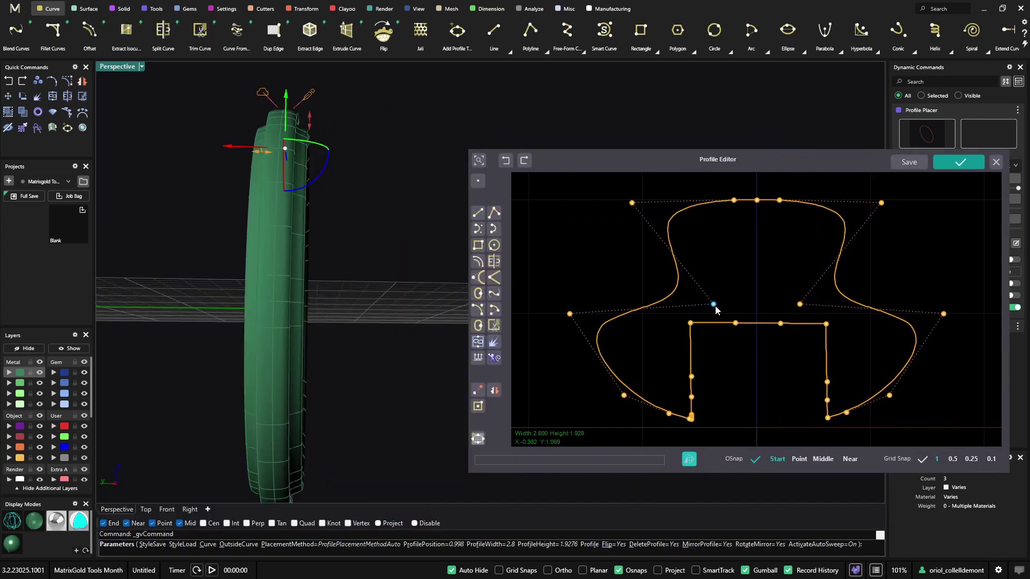
{"action": "left_click_drag", "start_coordinate": [719, 306], "coordinate": [774, 306]}
{"action": "left_click", "coordinate": [954, 163]}
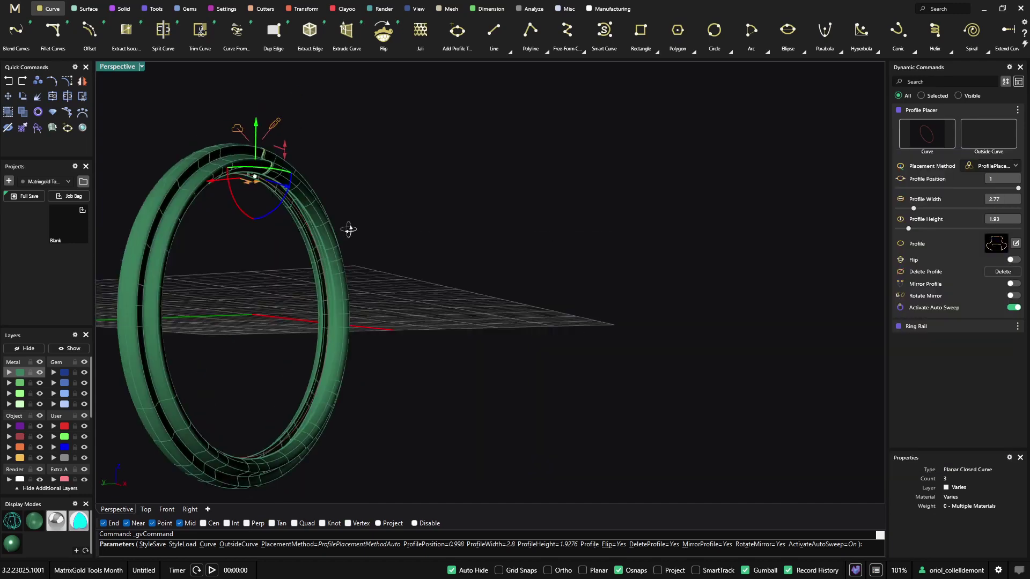
{"action": "key", "text": "Return"}
Draw a rounded rectangle in the Top view, centred at the origin and slightly wider than the band, with corner radius about 0.93 mm
{"action": "right_click_drag", "start_coordinate": [634, 236], "coordinate": [544, 262]}
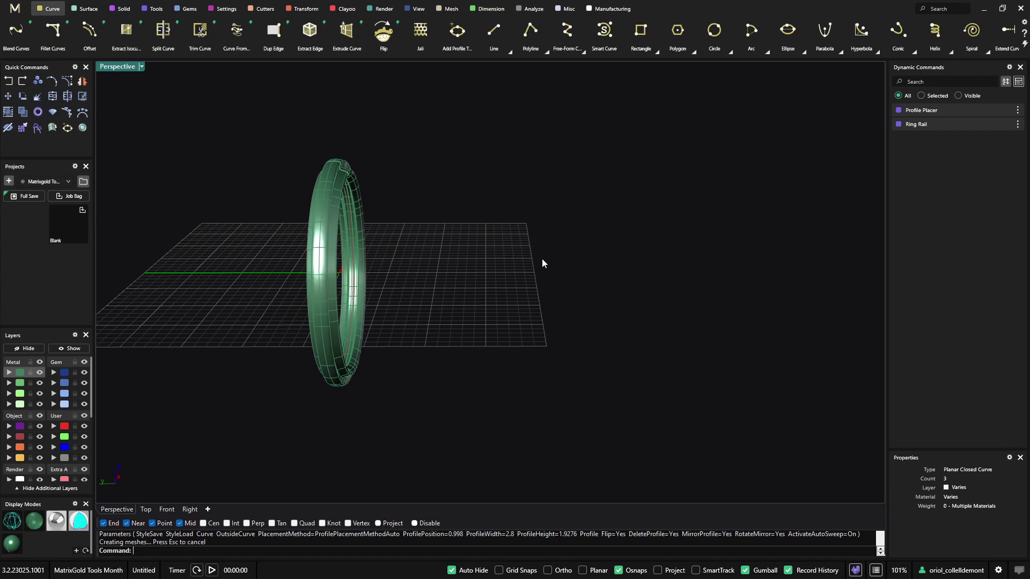
{"action": "right_click_drag", "start_coordinate": [588, 265], "coordinate": [451, 188]}
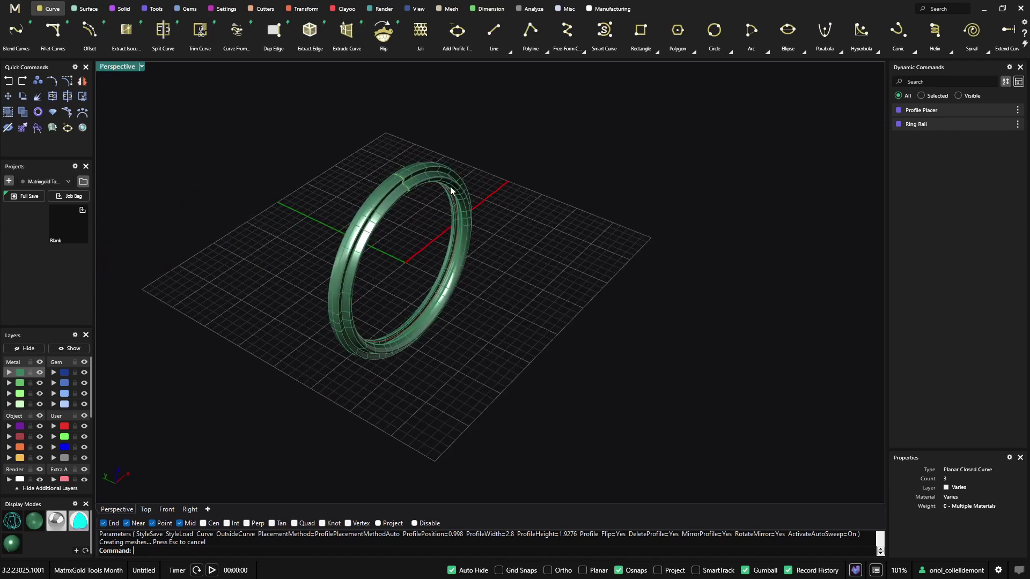
{"action": "right_click_drag", "start_coordinate": [519, 332], "coordinate": [464, 396]}
{"action": "left_click", "coordinate": [146, 508]}
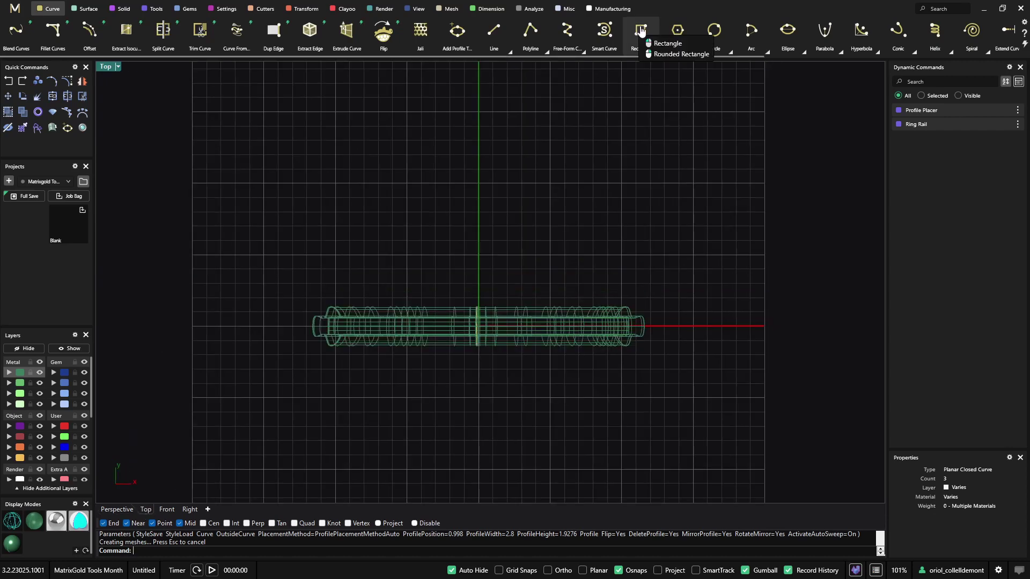
{"action": "left_click", "coordinate": [641, 30]}
{"action": "left_click", "coordinate": [238, 551]}
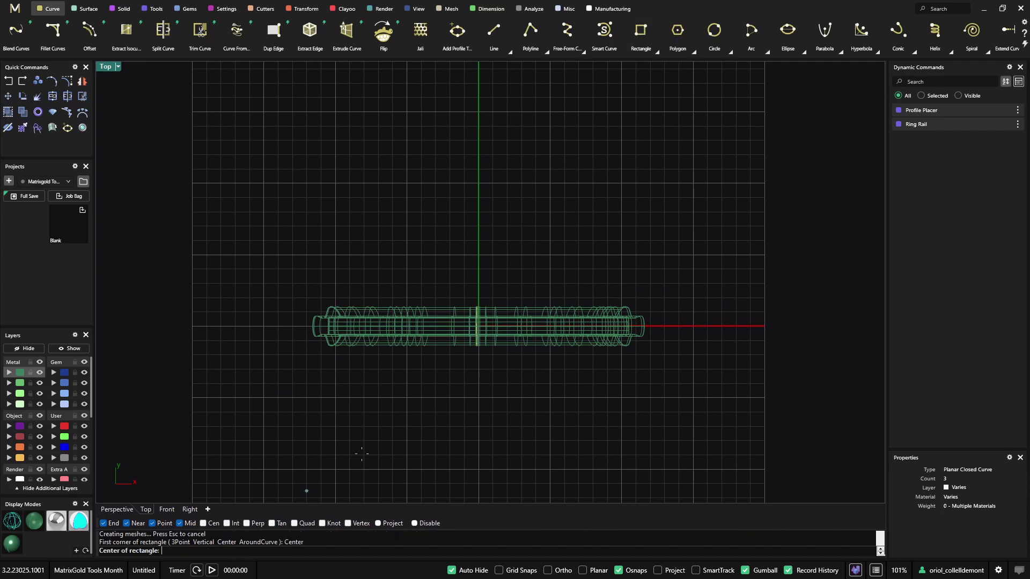
{"action": "left_click", "coordinate": [476, 348]}
{"action": "scroll", "coordinate": [508, 299], "scroll_direction": "up", "scroll_amount": 3}
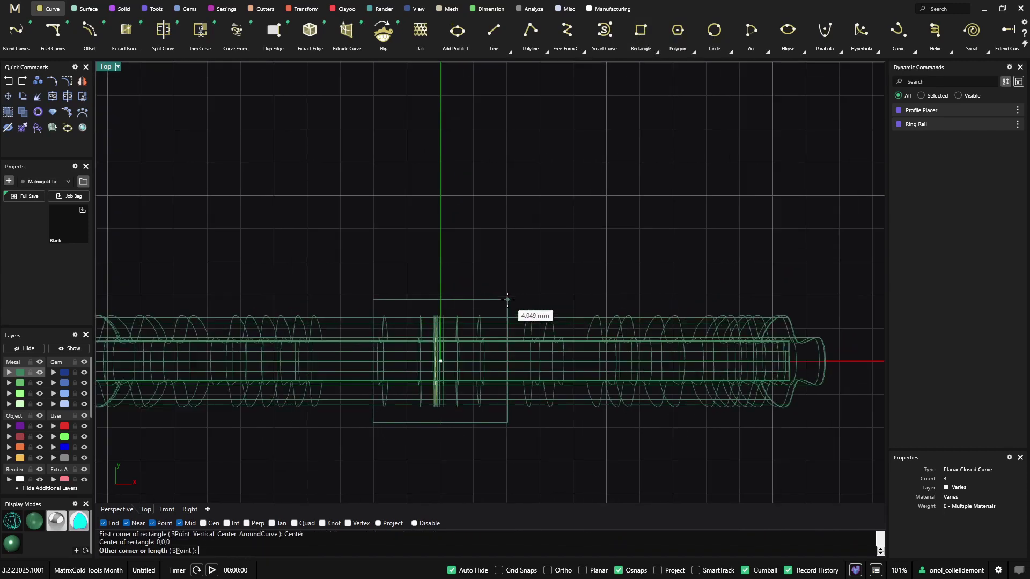
{"action": "scroll", "coordinate": [508, 300], "scroll_direction": "up", "scroll_amount": 1}
{"action": "left_click", "coordinate": [504, 304]}
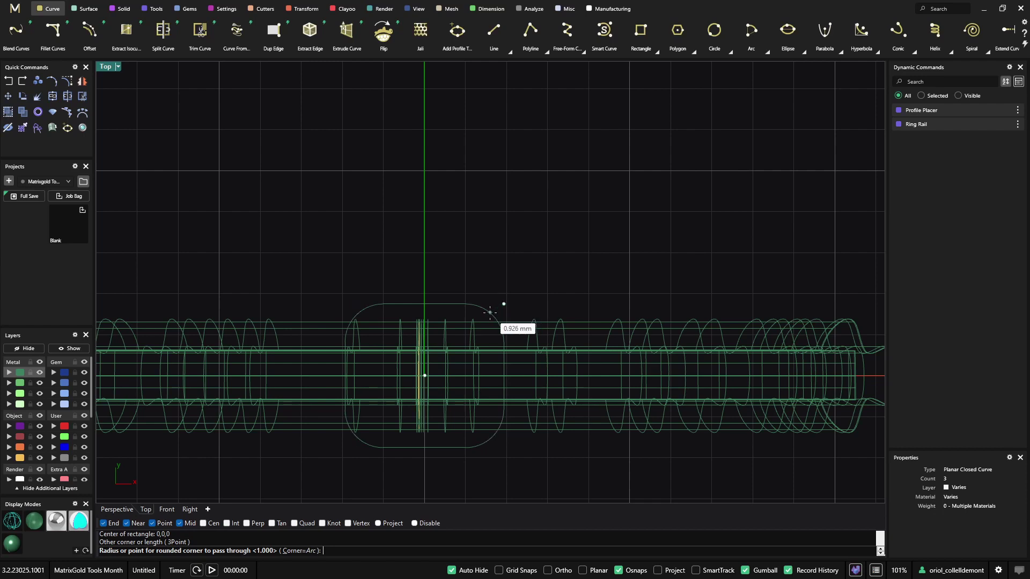
{"action": "left_click", "coordinate": [489, 312]}
Duplicate the rounded rectangle in place, scale the copy down in both directions and shift it downward across the original's lower edge
{"action": "left_click", "coordinate": [435, 304]}
{"action": "key", "text": "ctrl+c"}
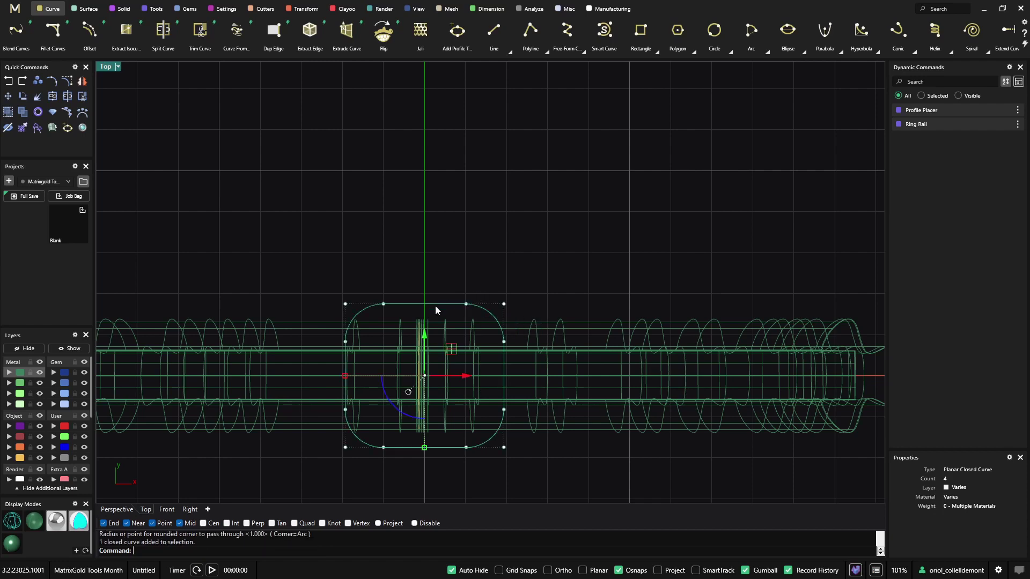
{"action": "key", "text": "ctrl+v"}
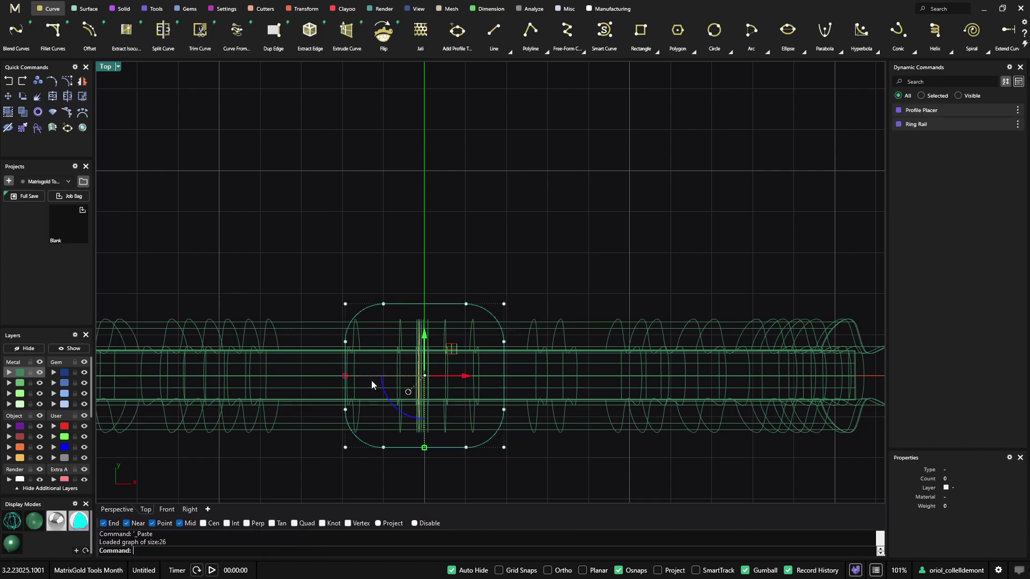
{"action": "left_click_drag", "start_coordinate": [346, 380], "coordinate": [369, 375]}
{"action": "left_click_drag", "start_coordinate": [427, 336], "coordinate": [426, 375]}
{"action": "left_click_drag", "start_coordinate": [370, 419], "coordinate": [378, 416]}
{"action": "left_click_drag", "start_coordinate": [422, 460], "coordinate": [427, 496]}
Trim the two overlapping rounded rectangles against each other in the Perspective view, leaving an arch-shaped outline open to the inside
{"action": "scroll", "coordinate": [456, 382], "scroll_direction": "down", "scroll_amount": 2}
{"action": "right_click_drag", "start_coordinate": [455, 381], "coordinate": [491, 244]}
{"action": "left_click", "coordinate": [117, 509]}
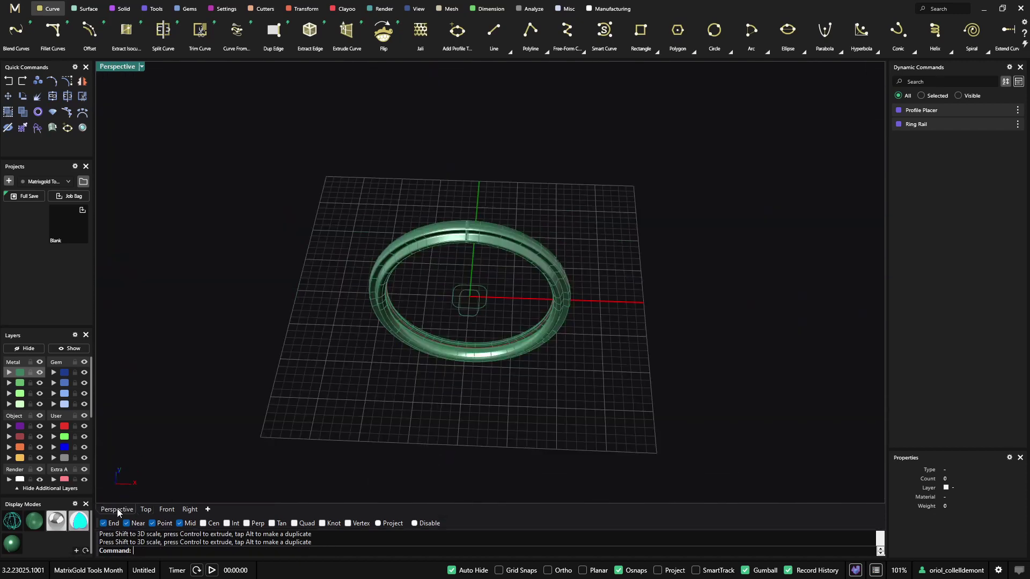
{"action": "right_click_drag", "start_coordinate": [394, 415], "coordinate": [470, 368]}
{"action": "scroll", "coordinate": [461, 322], "scroll_direction": "up", "scroll_amount": 3}
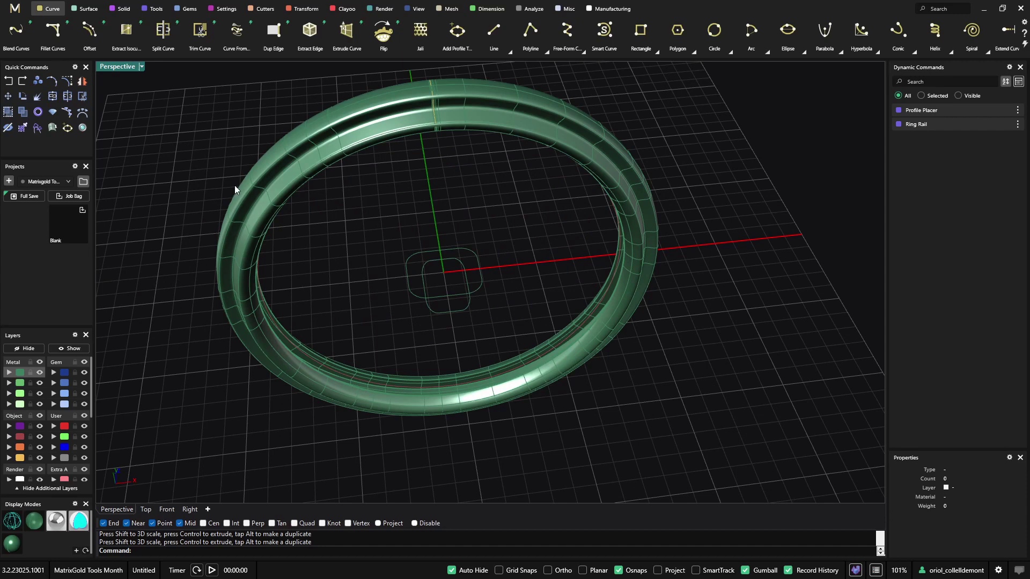
{"action": "left_click_drag", "start_coordinate": [532, 217], "coordinate": [381, 336]}
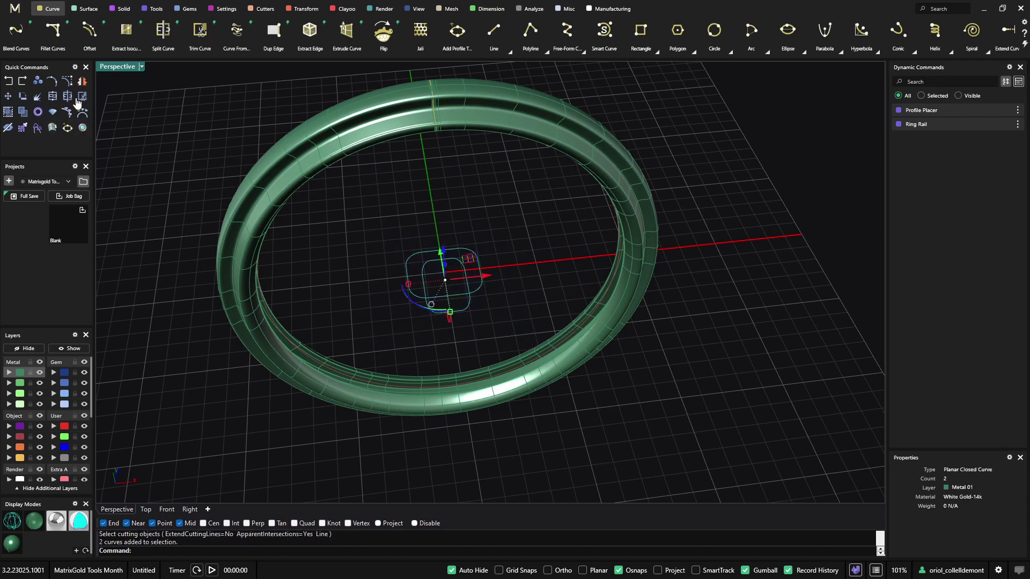
{"action": "key", "text": "Return"}
{"action": "left_click", "coordinate": [448, 298]}
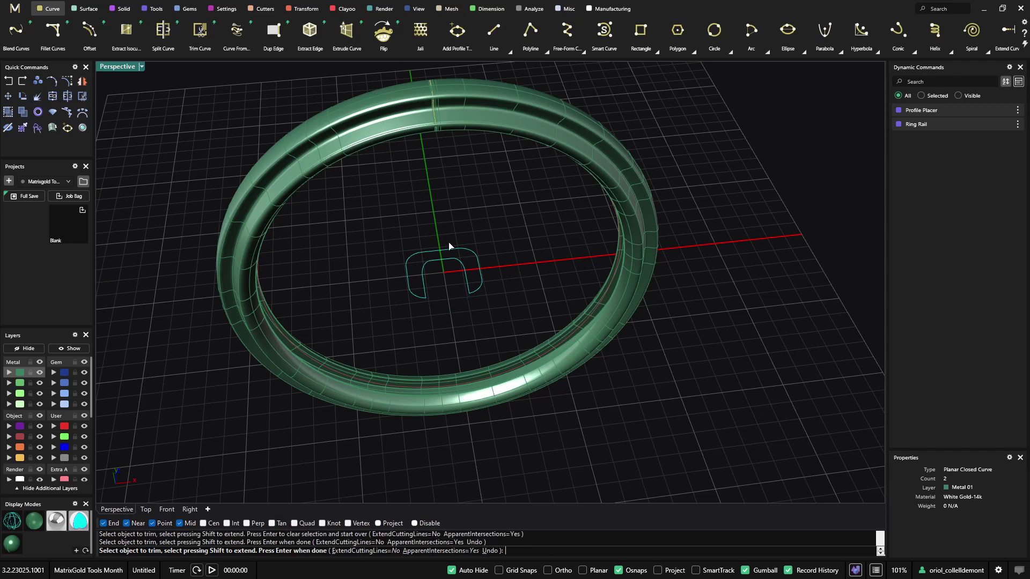
Join the two trimmed curves into one closed outline and hide the original open curves, keeping the joined outline visible
{"action": "left_click", "coordinate": [156, 9]}
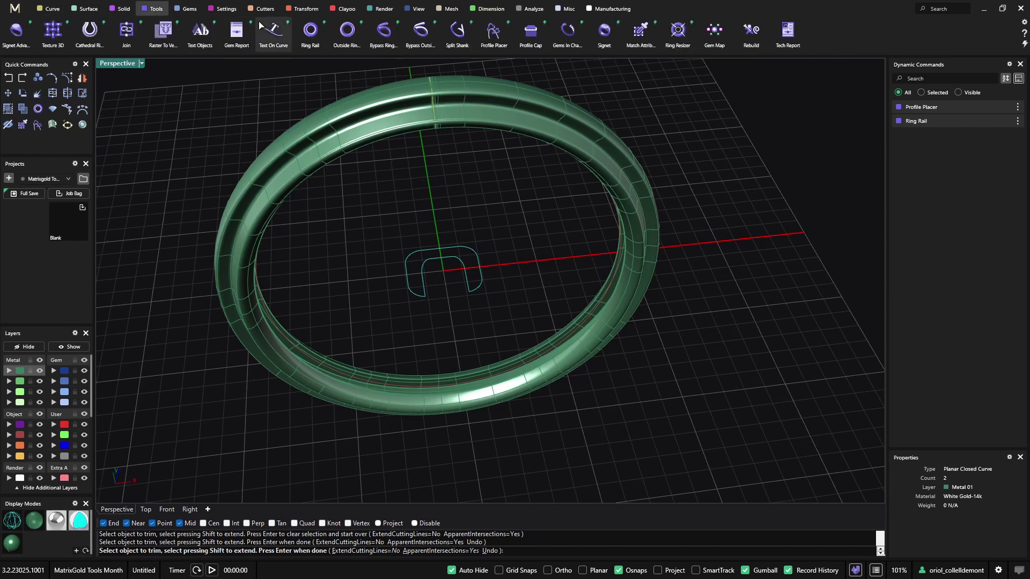
{"action": "left_click", "coordinate": [126, 31]}
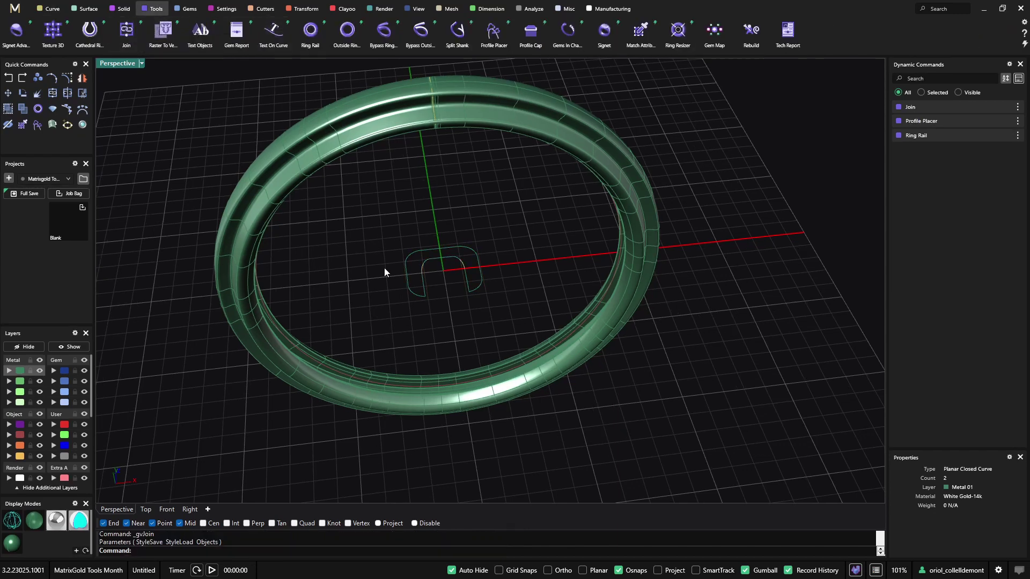
{"action": "left_click", "coordinate": [477, 275]}
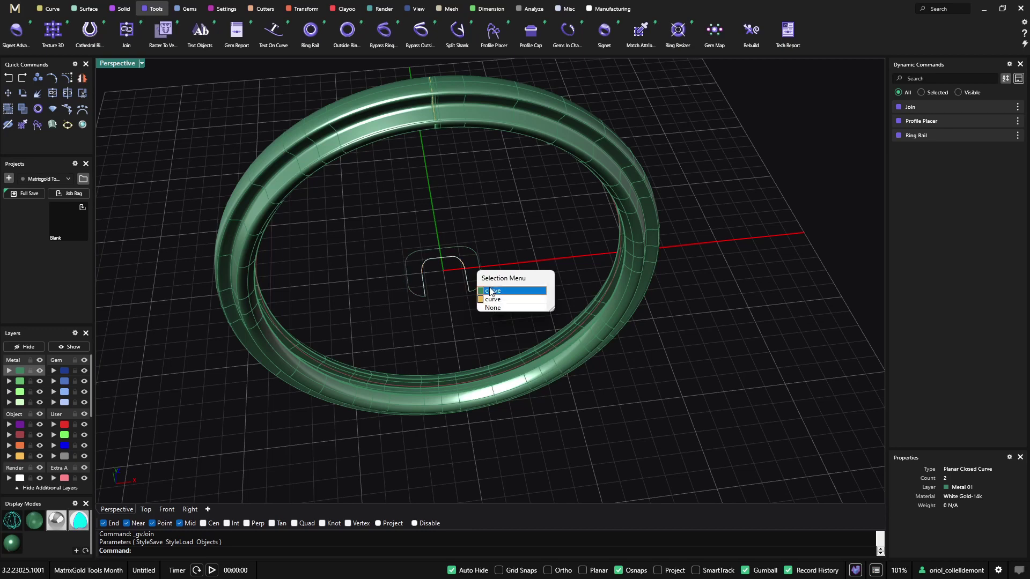
{"action": "key", "text": "Up"}
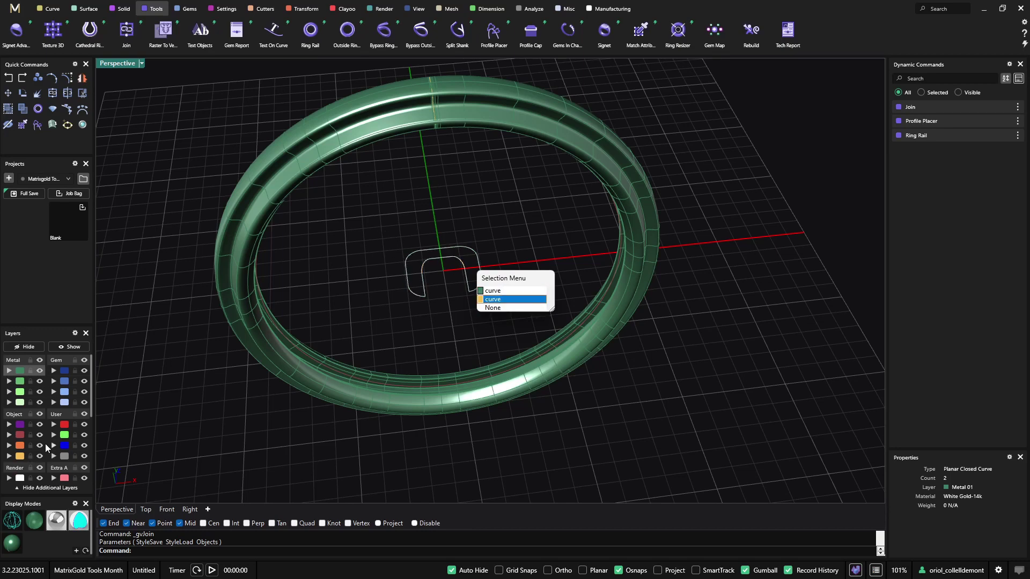
{"action": "left_click_drag", "start_coordinate": [373, 219], "coordinate": [502, 313]}
{"action": "left_click", "coordinate": [24, 347]}
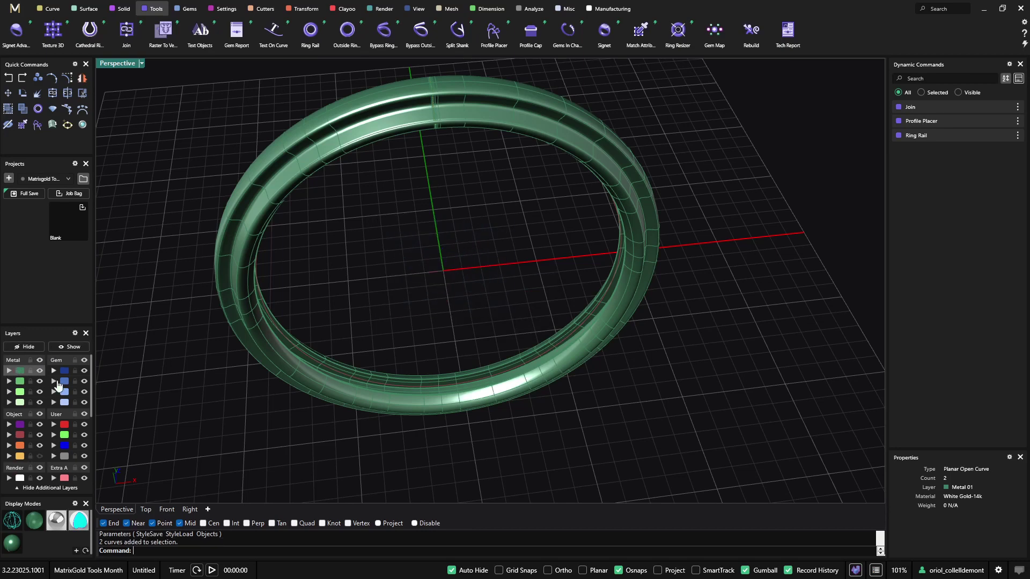
{"action": "left_click", "coordinate": [38, 456]}
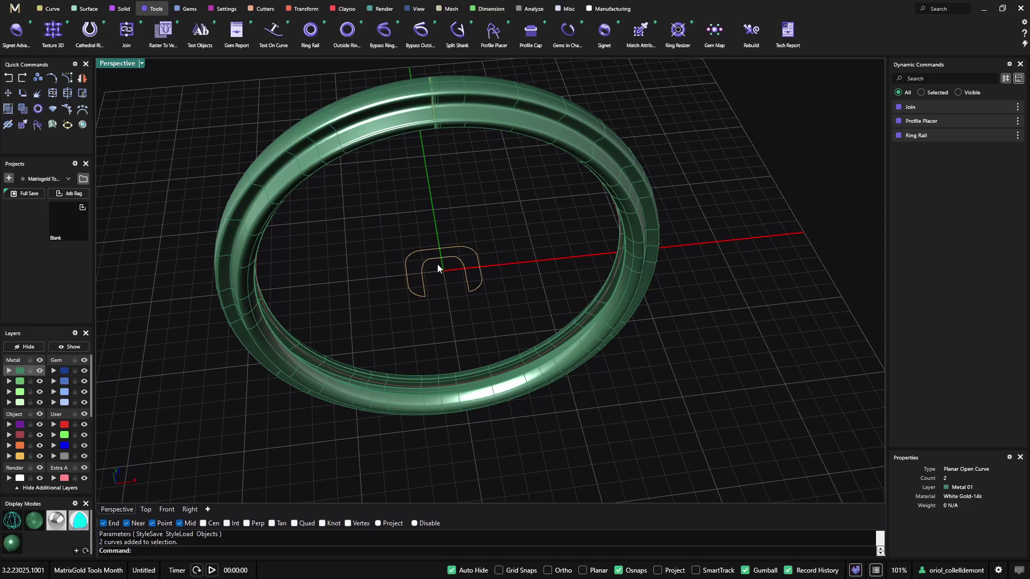
Reopen the Profile Placer for editing and import the joined arch-shaped outline into its Profile Editor
{"action": "right_click_drag", "start_coordinate": [452, 266], "coordinate": [376, 159]}
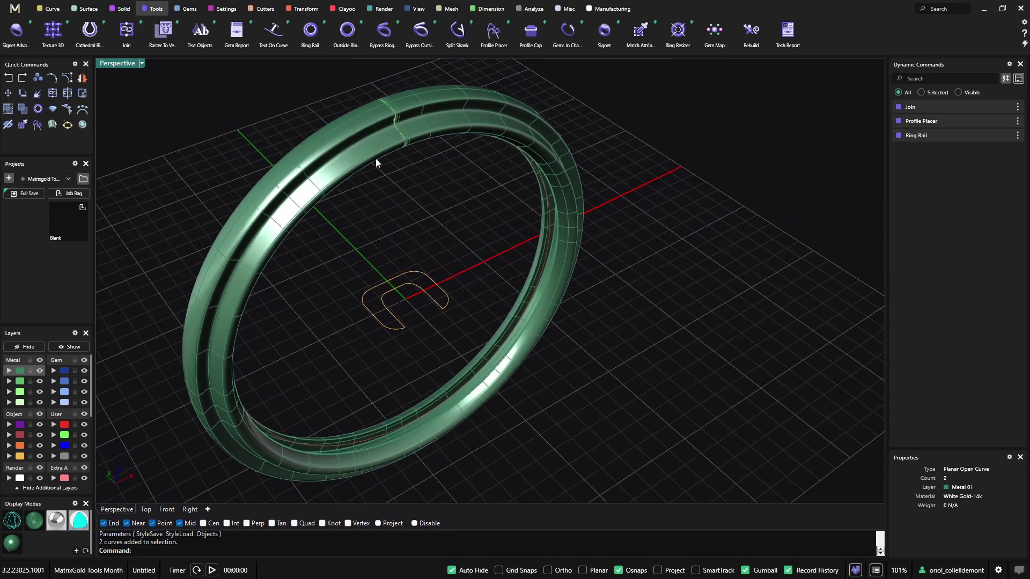
{"action": "right_click_drag", "start_coordinate": [452, 147], "coordinate": [493, 196], "text": "shift"}
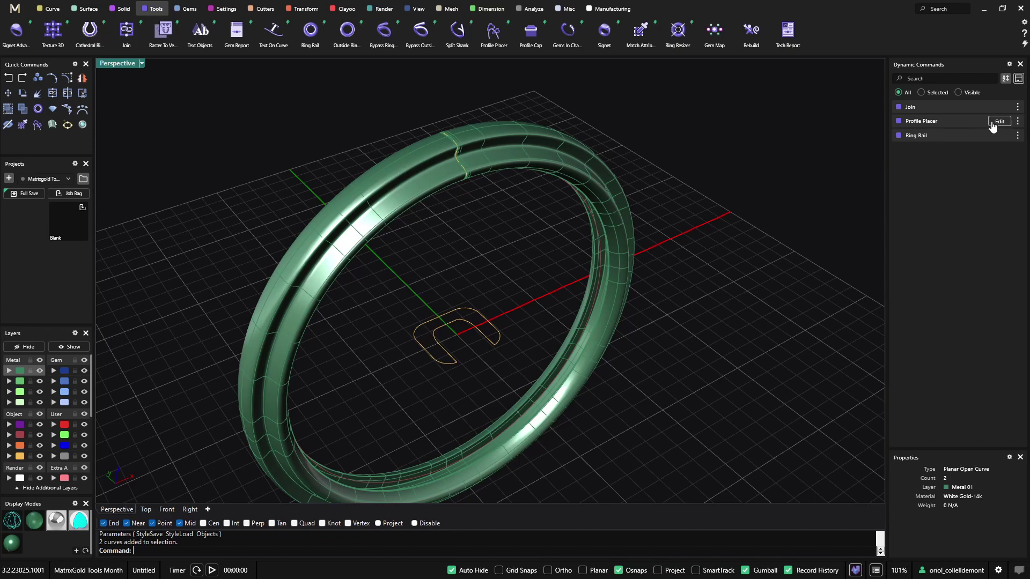
{"action": "left_click", "coordinate": [1001, 123]}
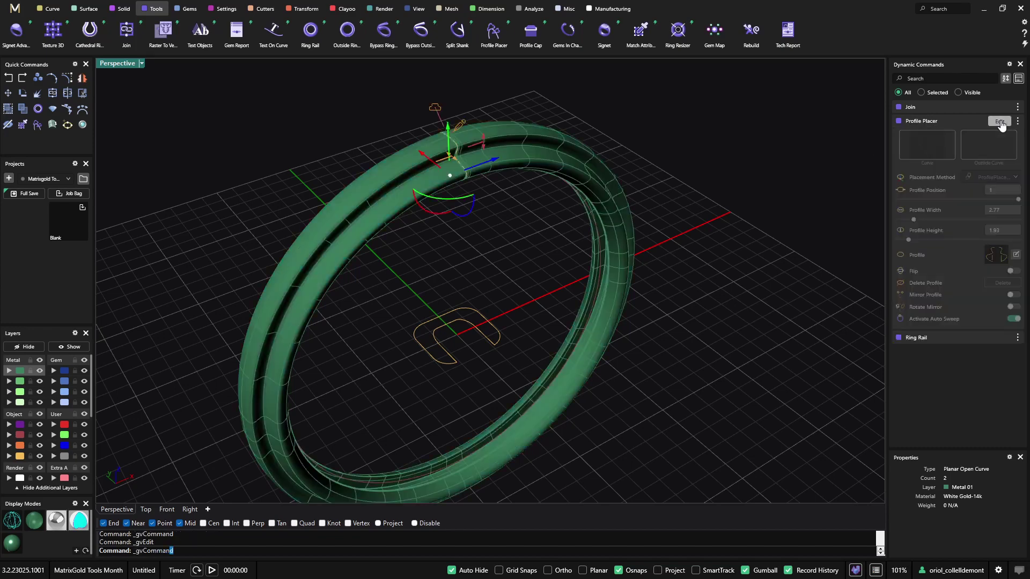
{"action": "left_click", "coordinate": [1015, 256]}
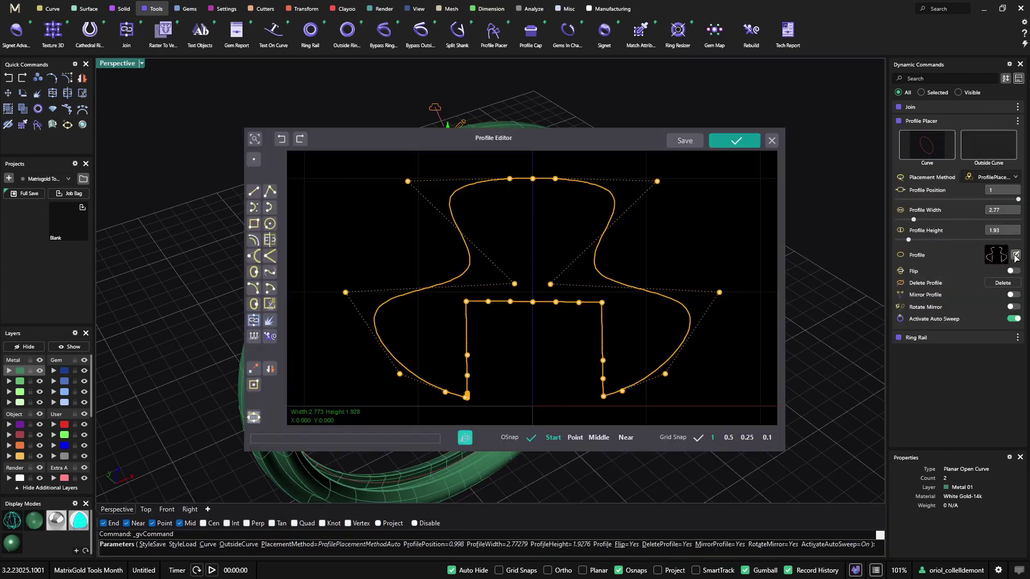
{"action": "left_click_drag", "start_coordinate": [574, 143], "coordinate": [516, 120]}
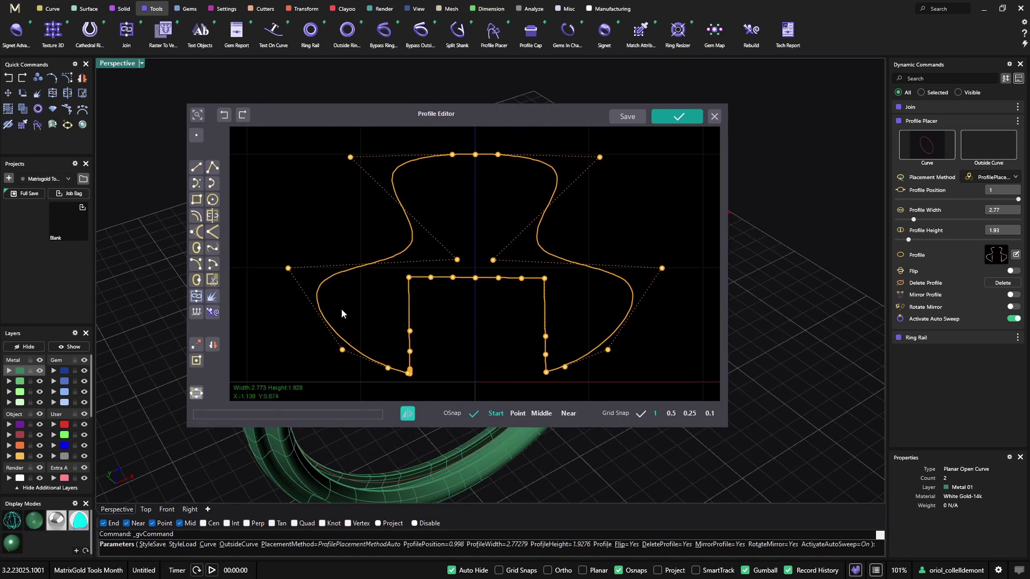
{"action": "left_click", "coordinate": [196, 394]}
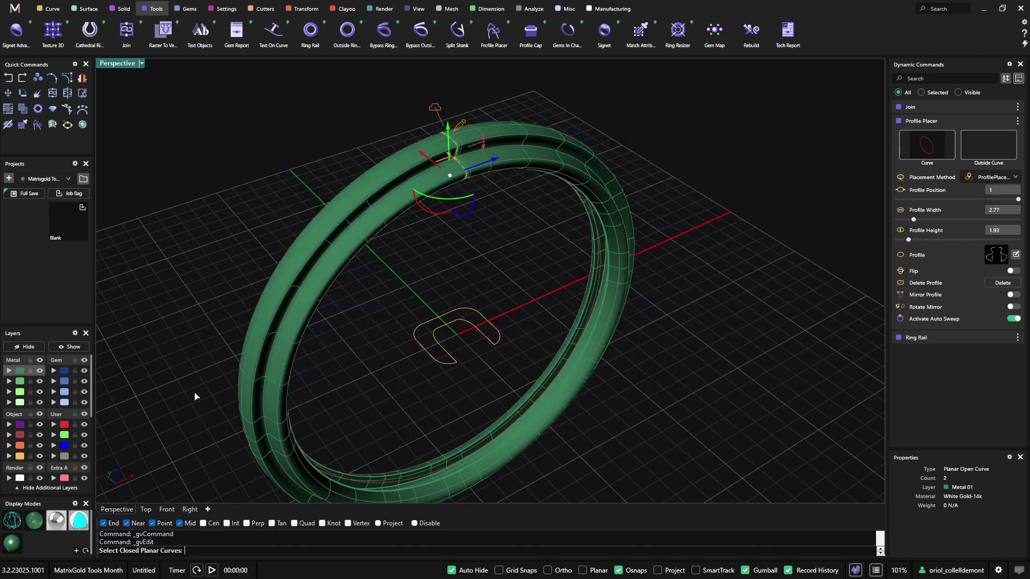
{"action": "key", "text": "Return"}
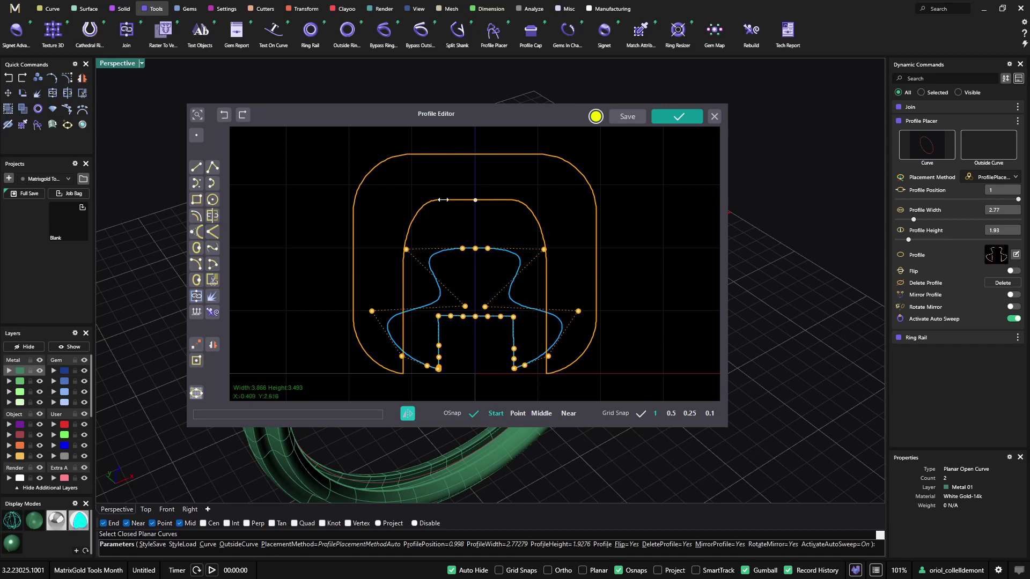
Move the Profile Editor aside to reveal the ring and delete the old waisted profile curve from it
{"action": "left_click_drag", "start_coordinate": [484, 116], "coordinate": [774, 136]}
{"action": "right_click_drag", "start_coordinate": [354, 314], "coordinate": [331, 280]}
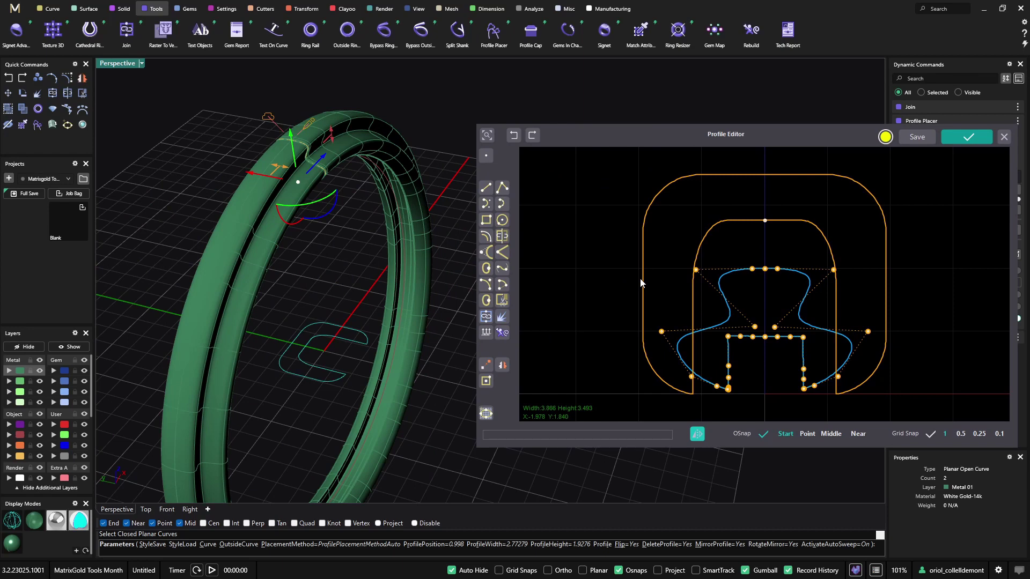
{"action": "key", "text": "Delete"}
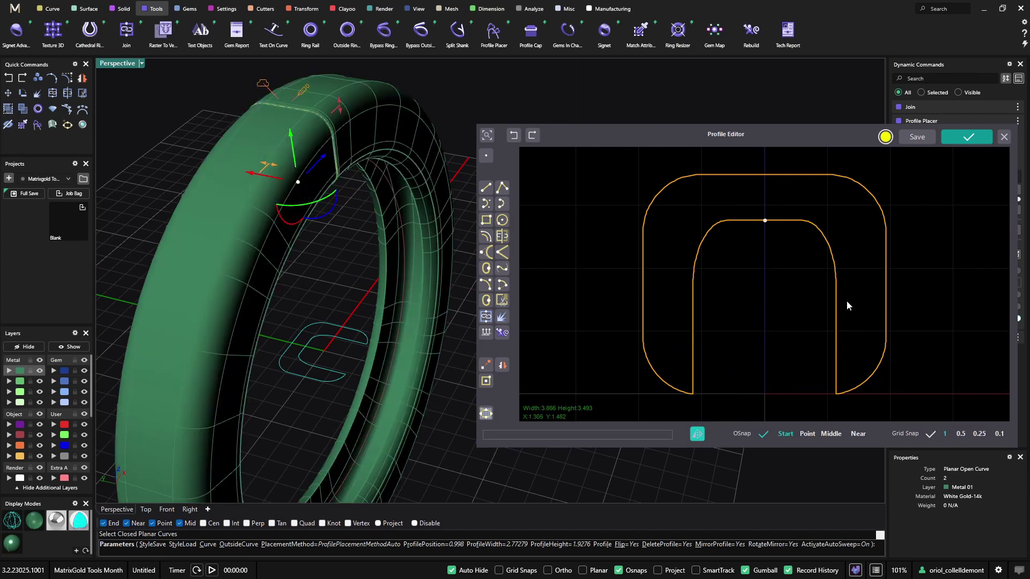
Reduce the swept profile on the ring to a height of 1.8 mm and a width of 2.4 mm
{"action": "right_click_drag", "start_coordinate": [394, 292], "coordinate": [370, 252]}
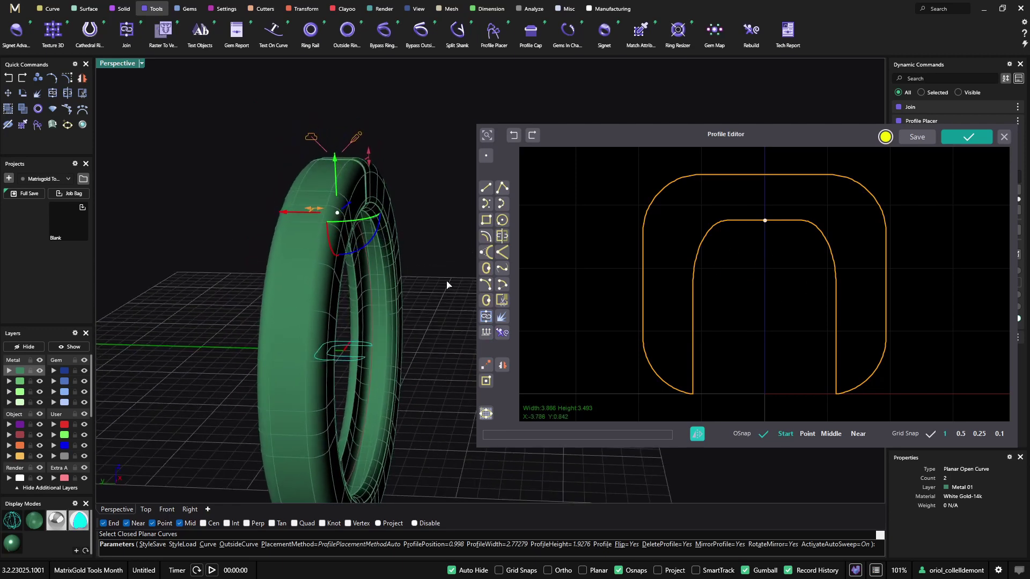
{"action": "right_click_drag", "start_coordinate": [449, 285], "coordinate": [435, 309]}
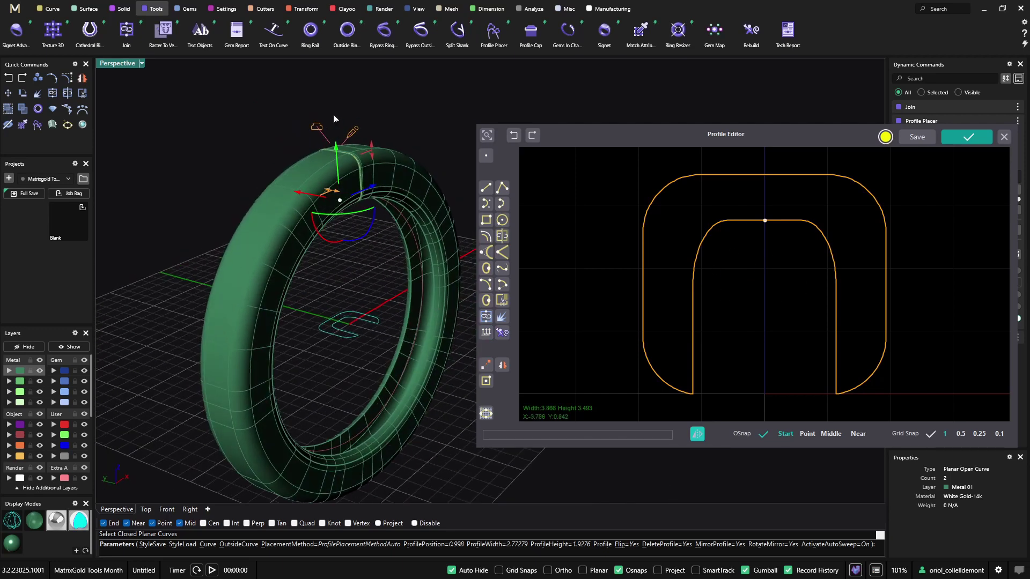
{"action": "left_click_drag", "start_coordinate": [371, 152], "coordinate": [370, 176]}
{"action": "right_click_drag", "start_coordinate": [395, 280], "coordinate": [343, 252]}
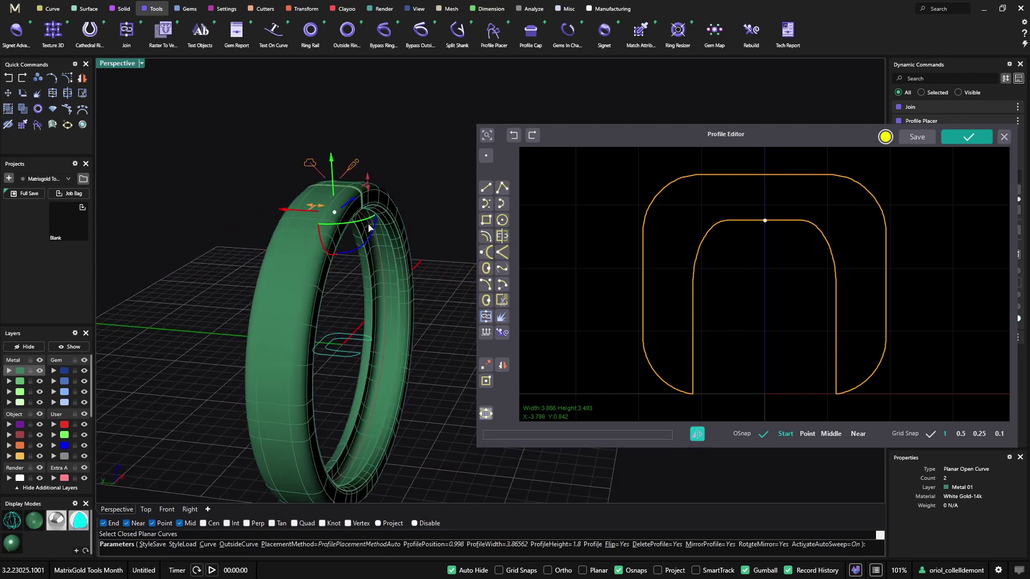
{"action": "left_click_drag", "start_coordinate": [320, 207], "coordinate": [337, 208]}
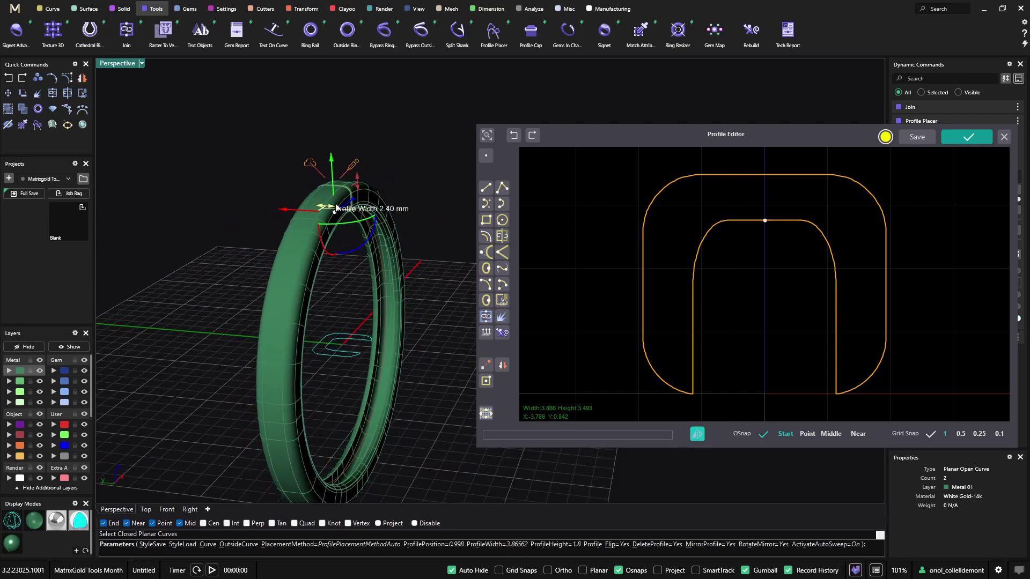
Show the imported profile's control points, accept the profile in the editor and finish the Profile Placer
{"action": "right_click_drag", "start_coordinate": [337, 208], "coordinate": [432, 356]}
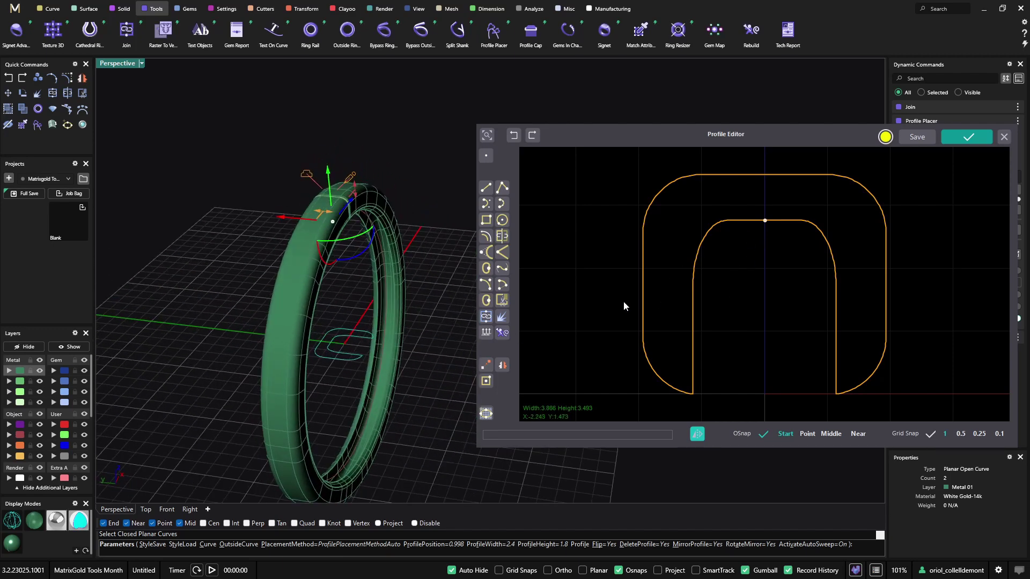
{"action": "left_click", "coordinate": [643, 304]}
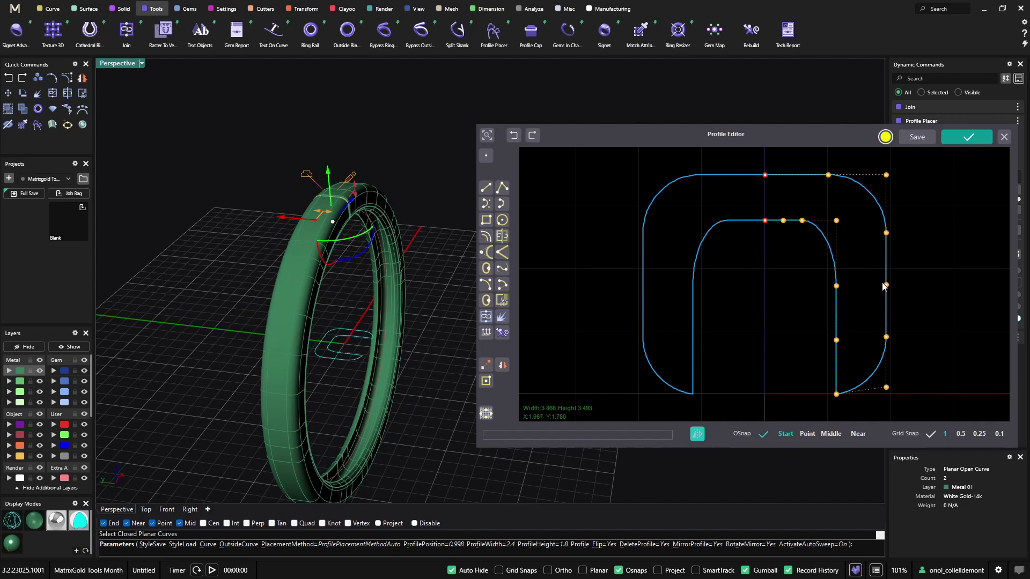
{"action": "right_click_drag", "start_coordinate": [419, 262], "coordinate": [319, 295]}
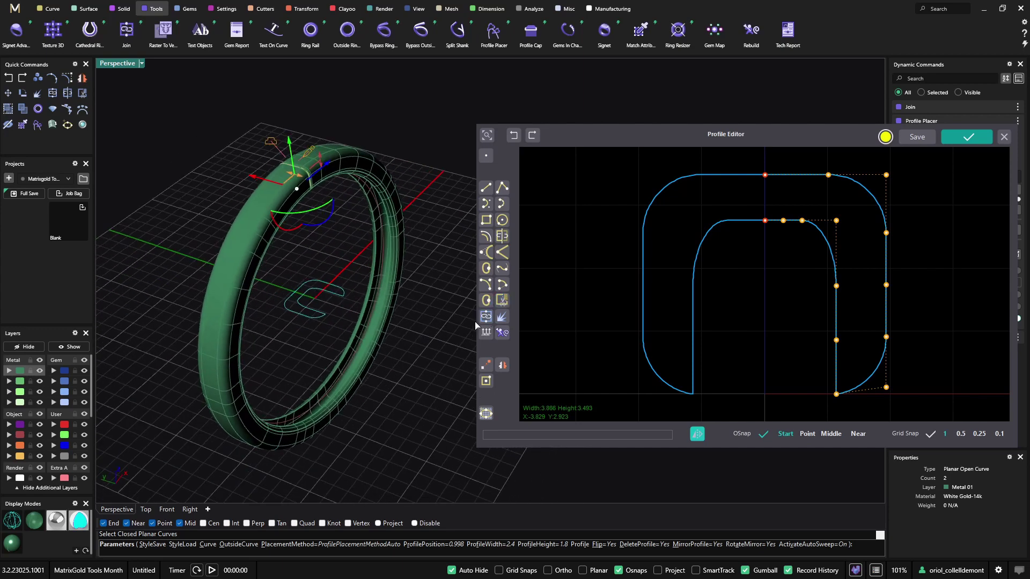
{"action": "left_click", "coordinate": [982, 140]}
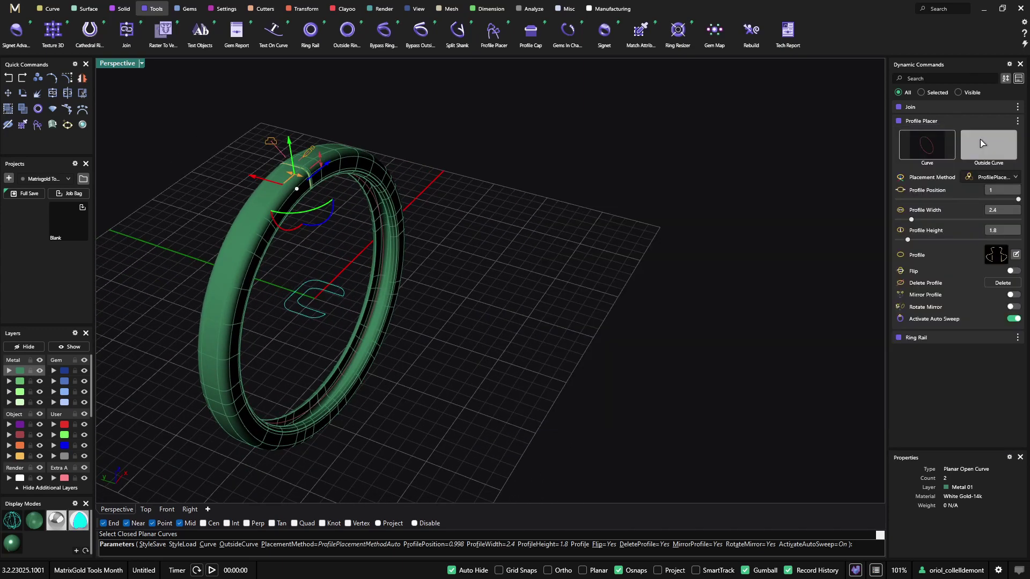
{"action": "right_click_drag", "start_coordinate": [697, 203], "coordinate": [590, 238]}
{"action": "right_click", "coordinate": [617, 231]}
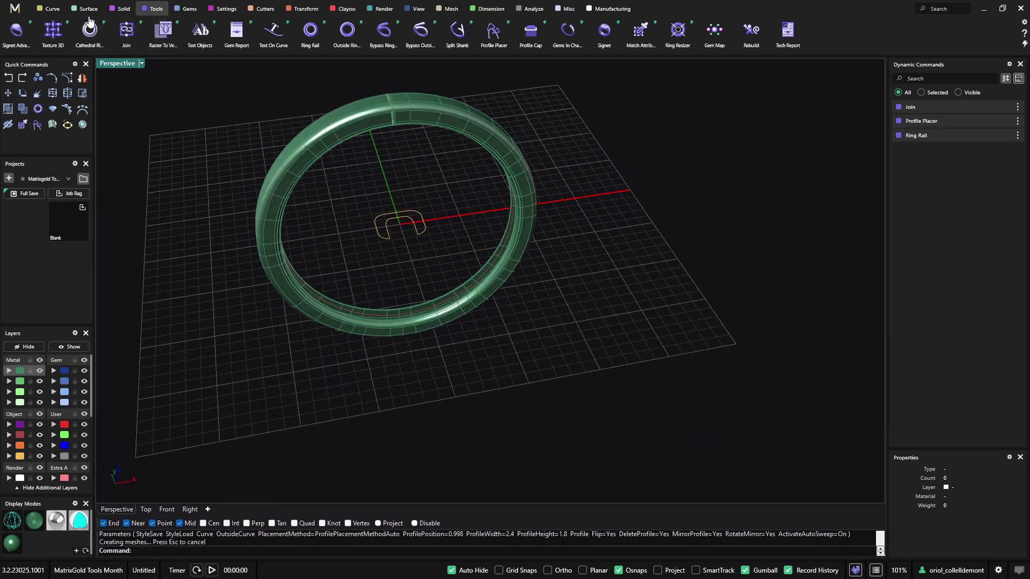
Draw a closed, irregular free-form curve in the Top view above the ring, with a raised peak and a broad, nearly flat base
{"action": "left_click", "coordinate": [48, 10]}
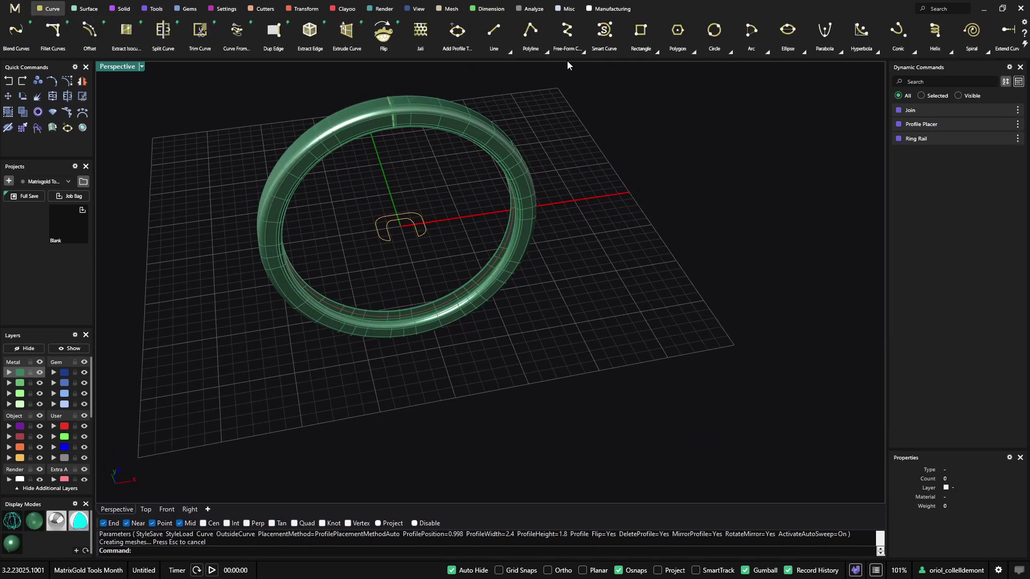
{"action": "left_click", "coordinate": [146, 509]}
{"action": "left_click", "coordinate": [437, 166]}
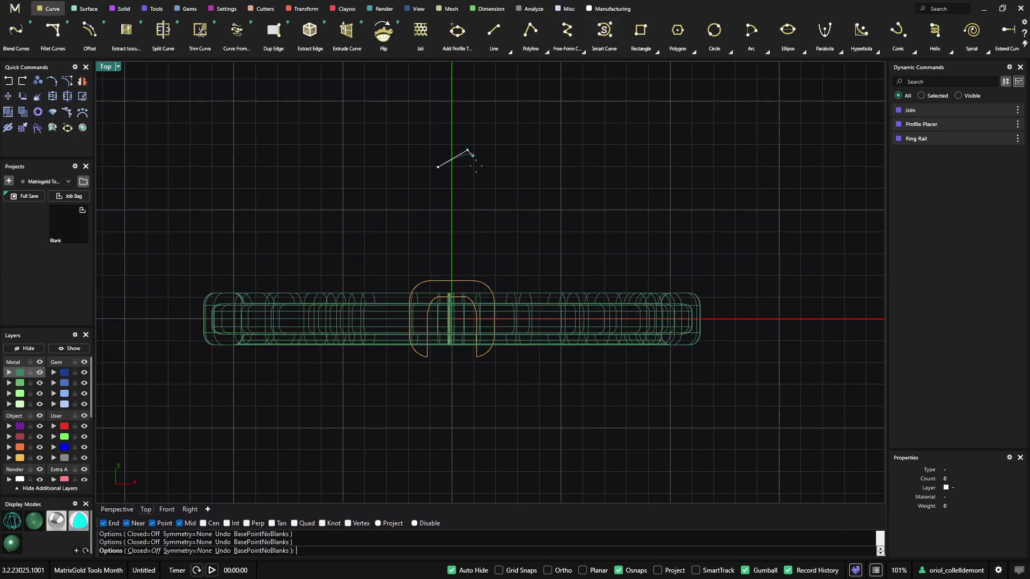
{"action": "left_click", "coordinate": [468, 150]}
{"action": "left_click", "coordinate": [483, 197]}
{"action": "left_click", "coordinate": [510, 196]}
{"action": "left_click", "coordinate": [520, 235]}
{"action": "left_click", "coordinate": [442, 237]}
{"action": "left_click", "coordinate": [401, 233]}
{"action": "left_click", "coordinate": [407, 185]}
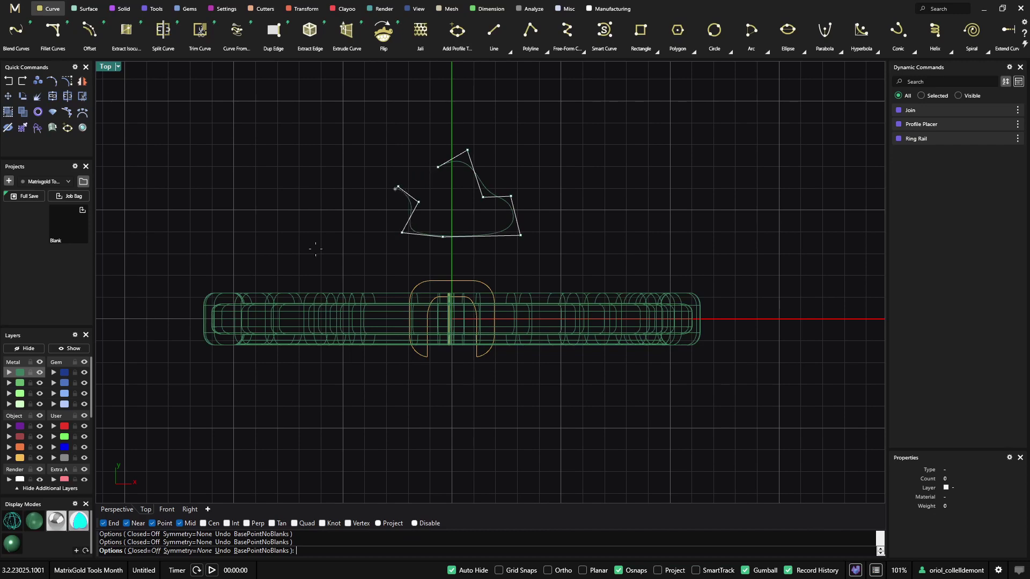
{"action": "left_click", "coordinate": [139, 550]}
{"action": "key", "text": "Return"}
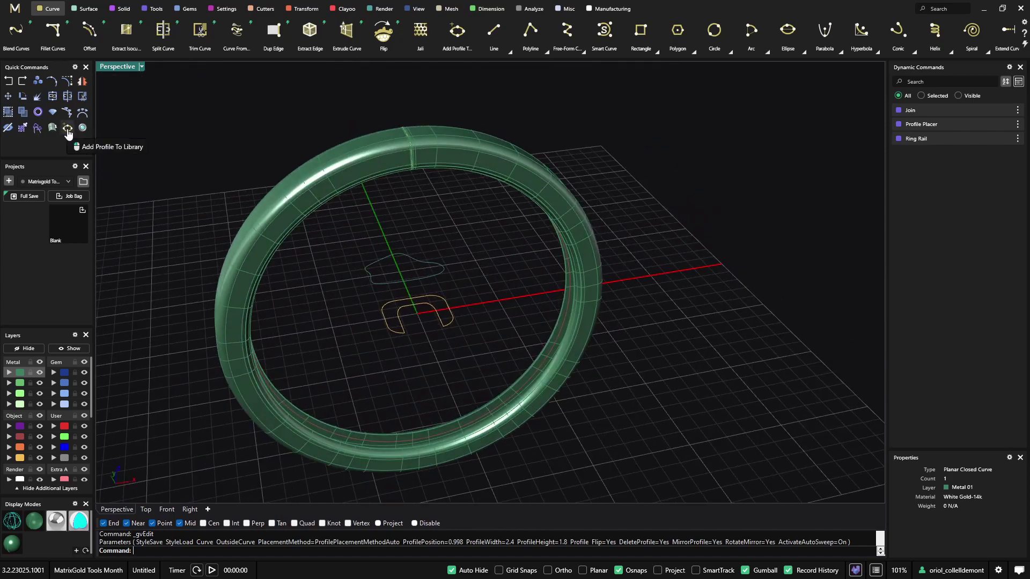
{"action": "left_click", "coordinate": [452, 45]}
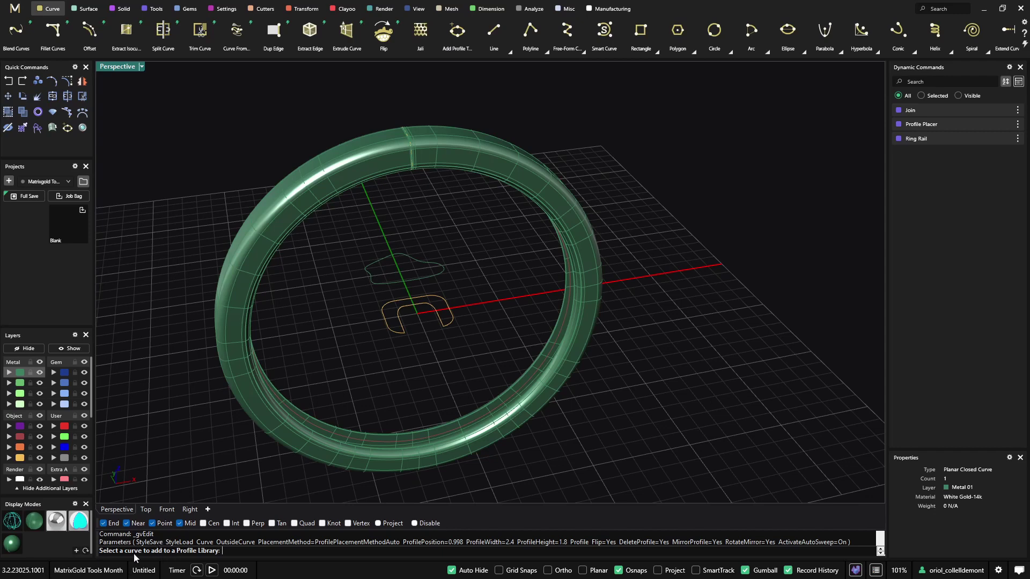
{"action": "left_click", "coordinate": [431, 281]}
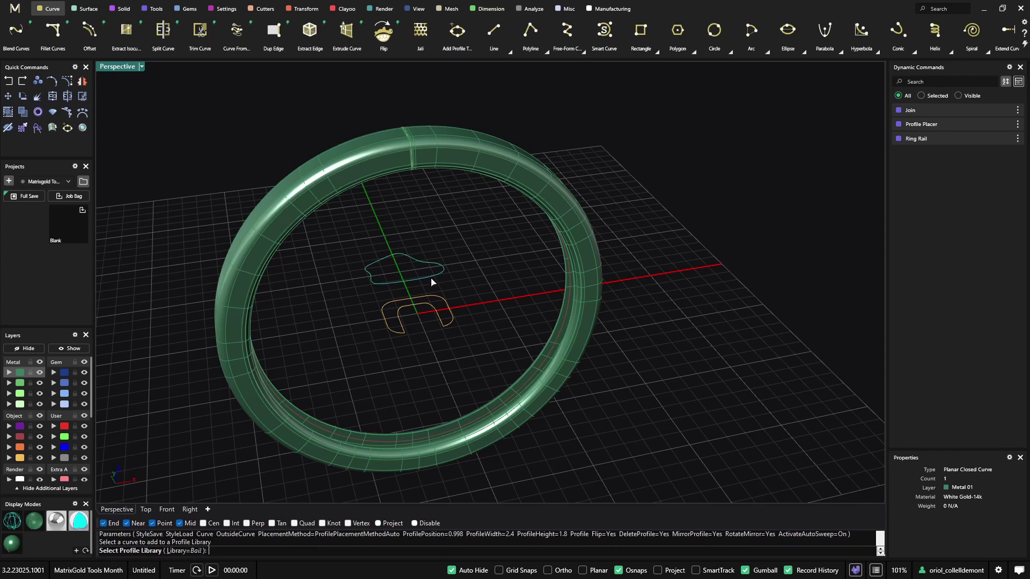
{"action": "key", "text": "Return"}
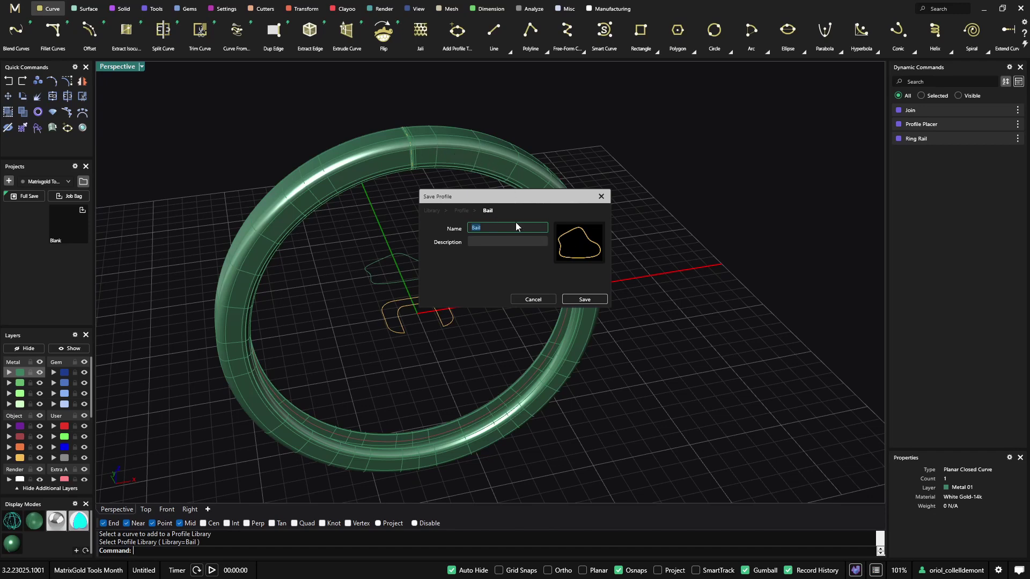
{"action": "left_click", "coordinate": [533, 302]}
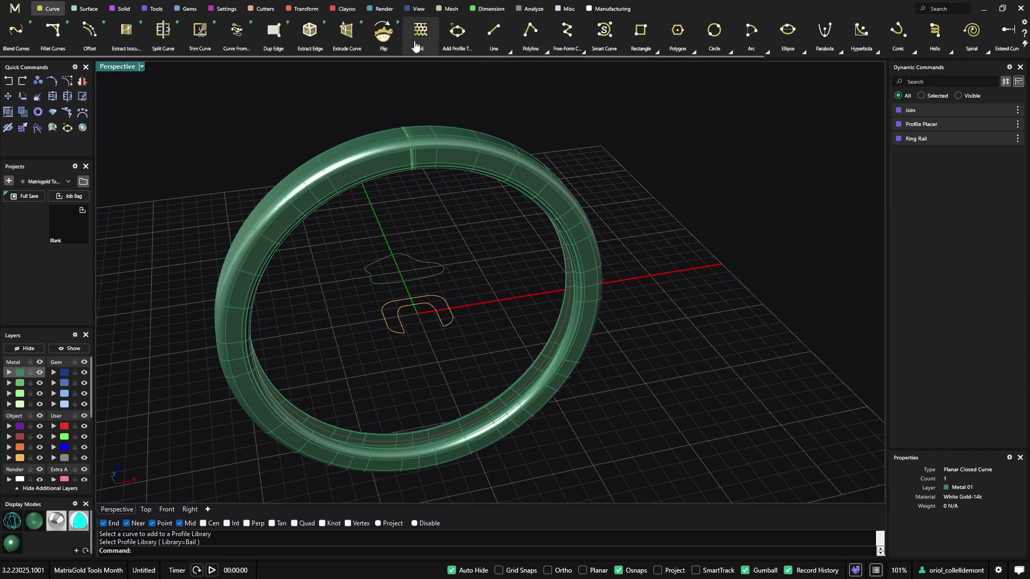
Add the irregular free-form curve to the Shank profile library, letting the command fix its seam position
{"action": "left_click", "coordinate": [460, 44]}
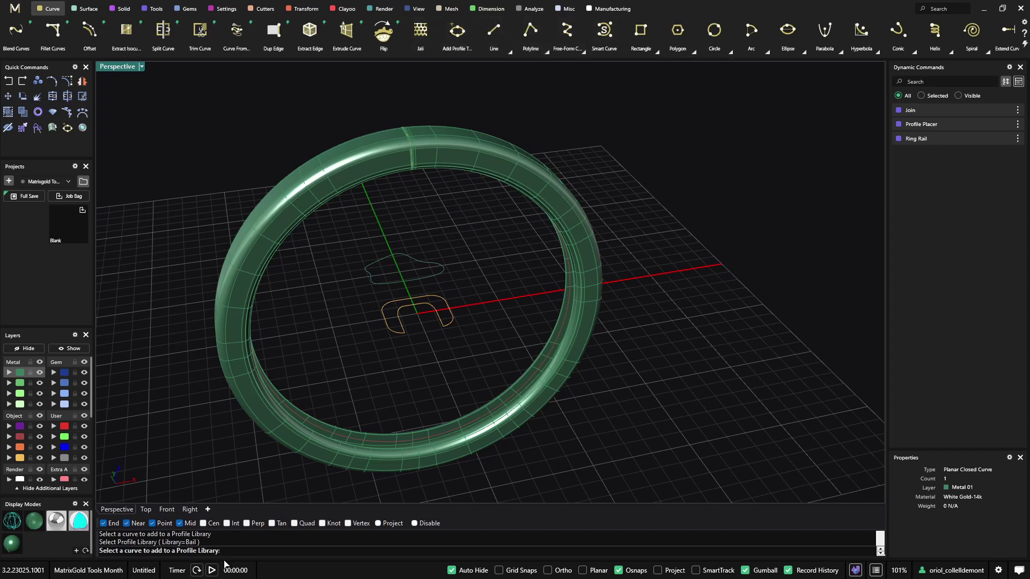
{"action": "left_click", "coordinate": [447, 285]}
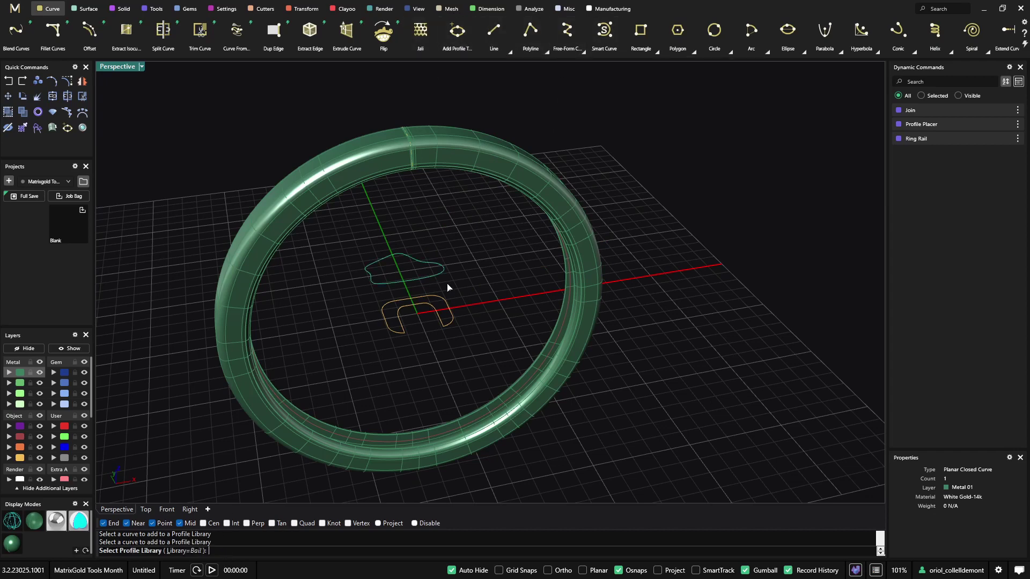
{"action": "left_click", "coordinate": [195, 552]}
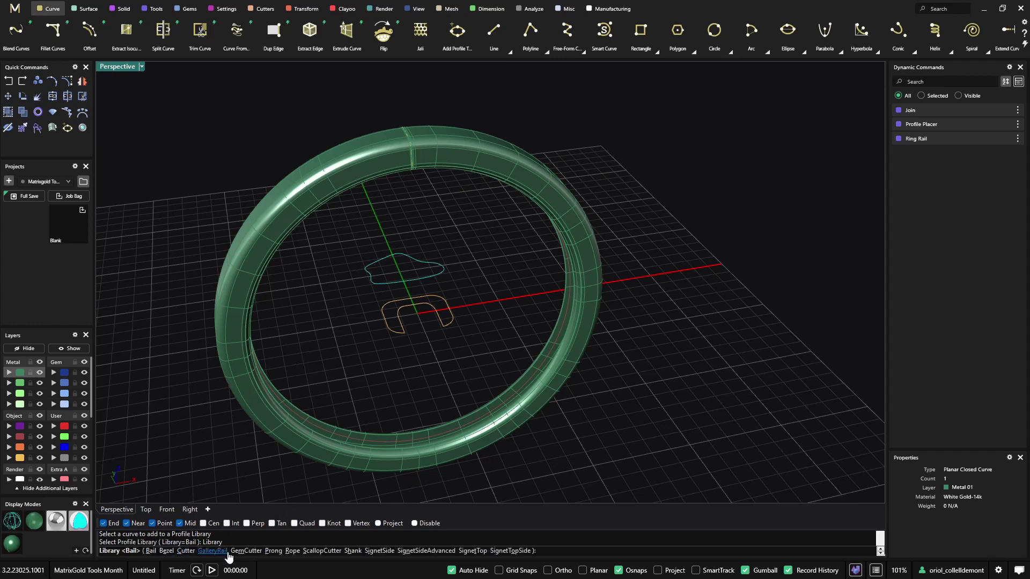
{"action": "left_click", "coordinate": [352, 552]}
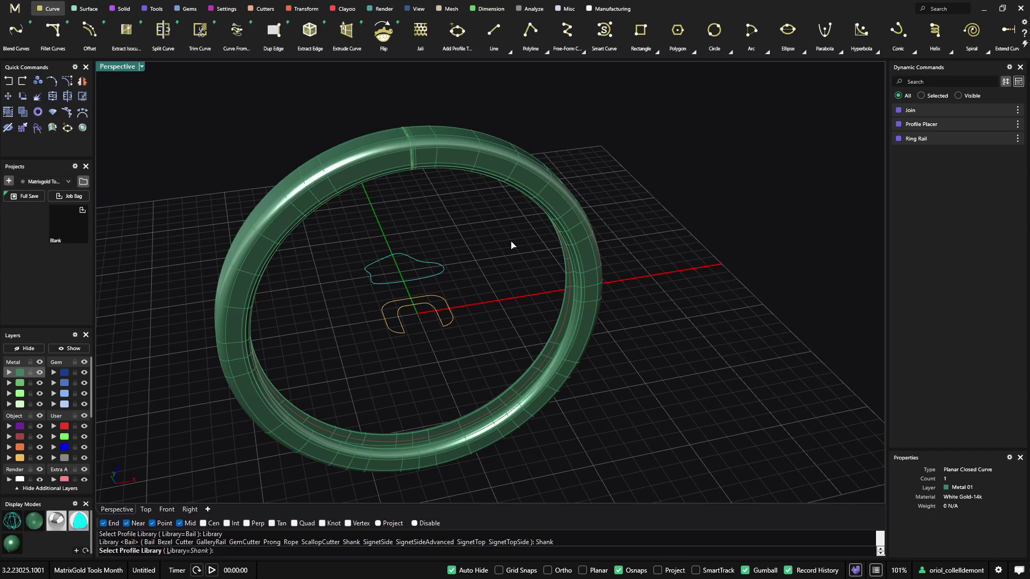
{"action": "key", "text": "Return"}
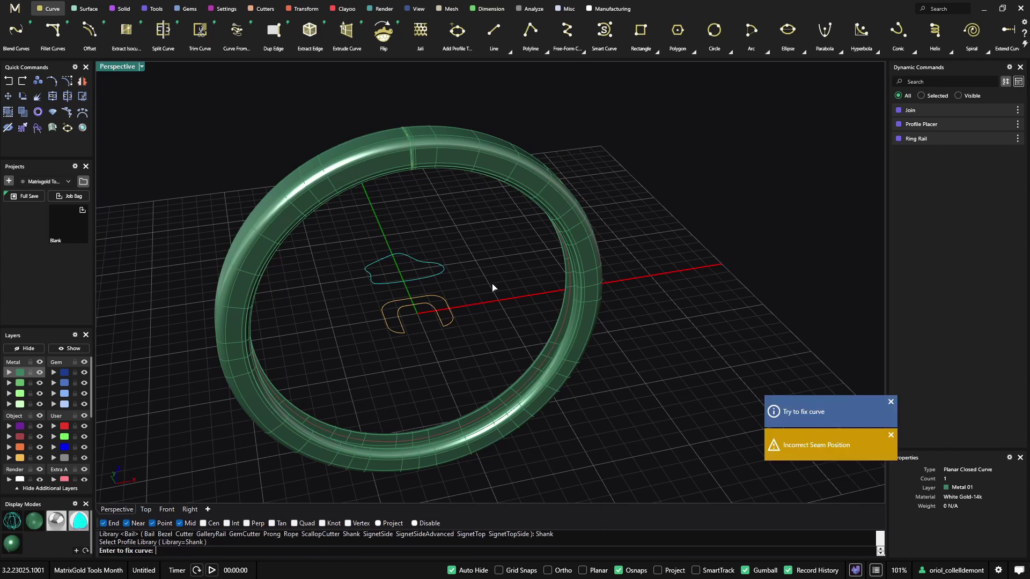
{"action": "key", "text": "Return"}
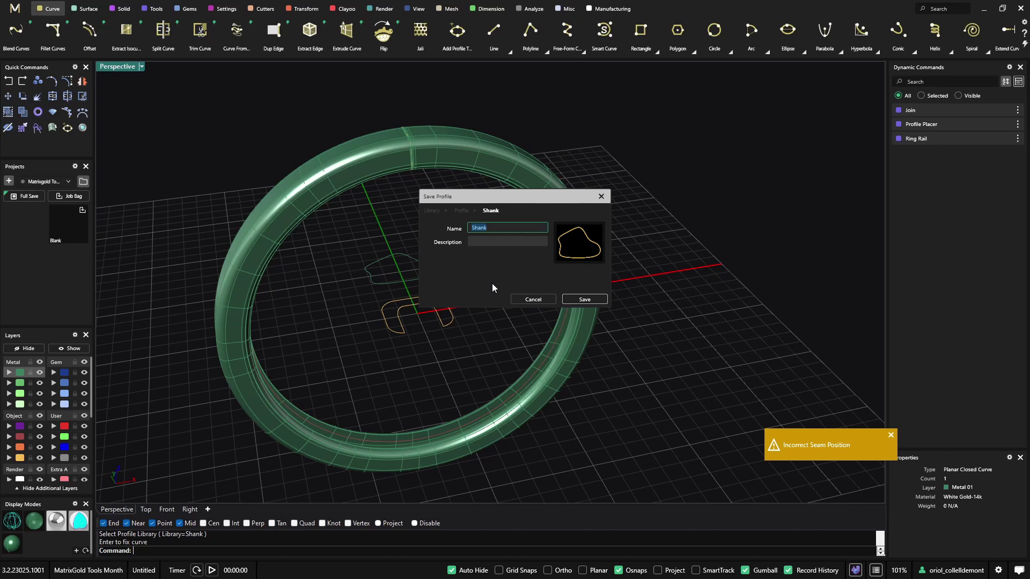
Save the new library profile under the name Video Curve, overwriting the existing entry
{"action": "type", "text": "Video Curve"}
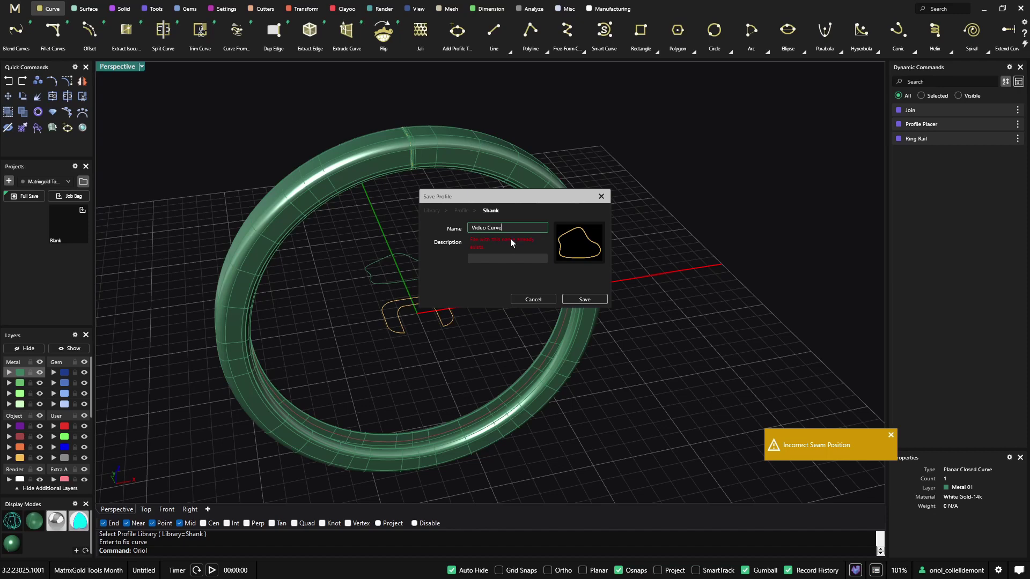
{"action": "left_click", "coordinate": [578, 304]}
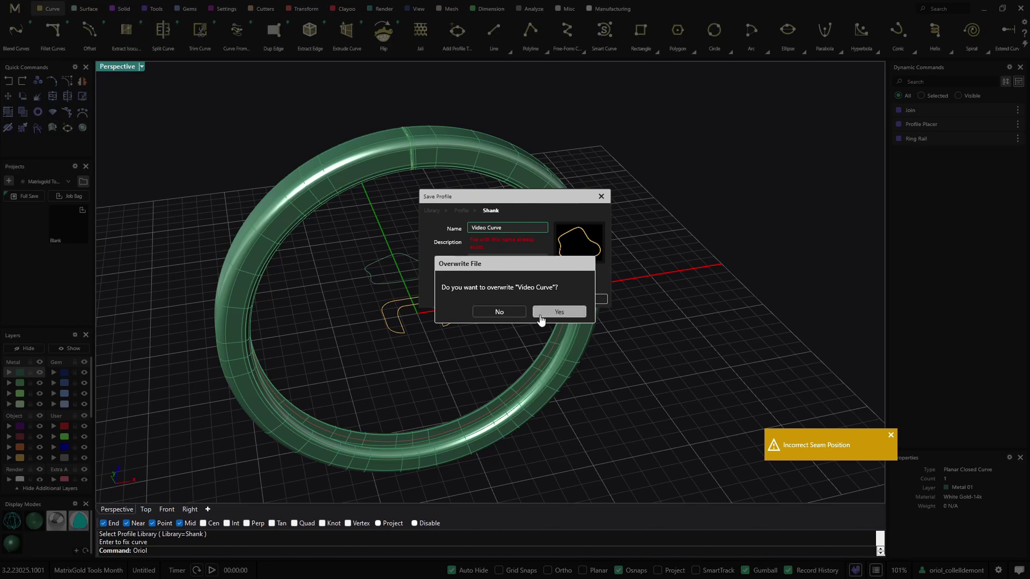
{"action": "left_click", "coordinate": [557, 313]}
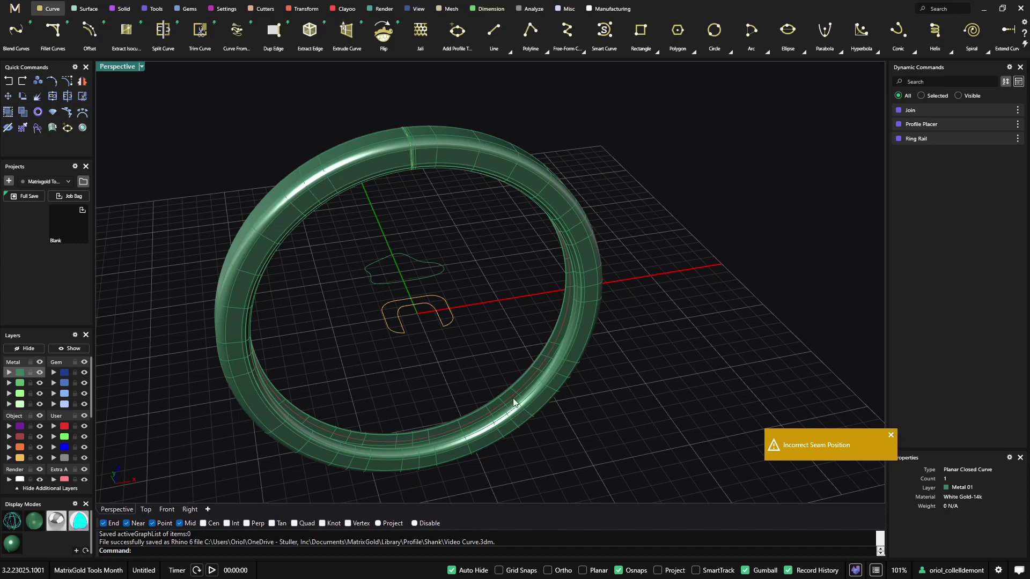
Edit the Profile Placer, replace the ring's swept profile with Video Curve from the Shank library, and finish the command
{"action": "right_click_drag", "start_coordinate": [513, 402], "coordinate": [492, 378]}
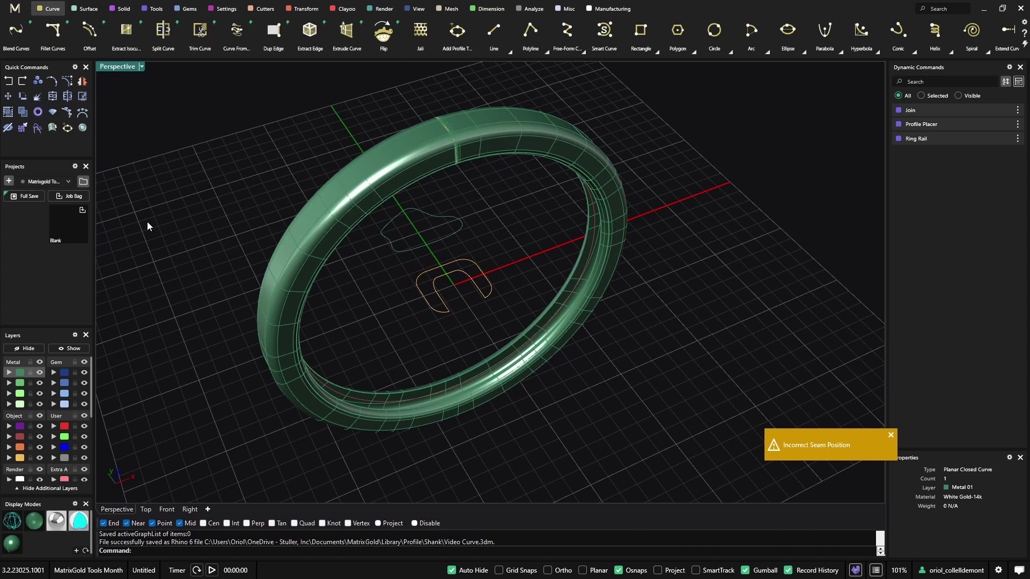
{"action": "mouse_move", "coordinate": [1002, 129]}
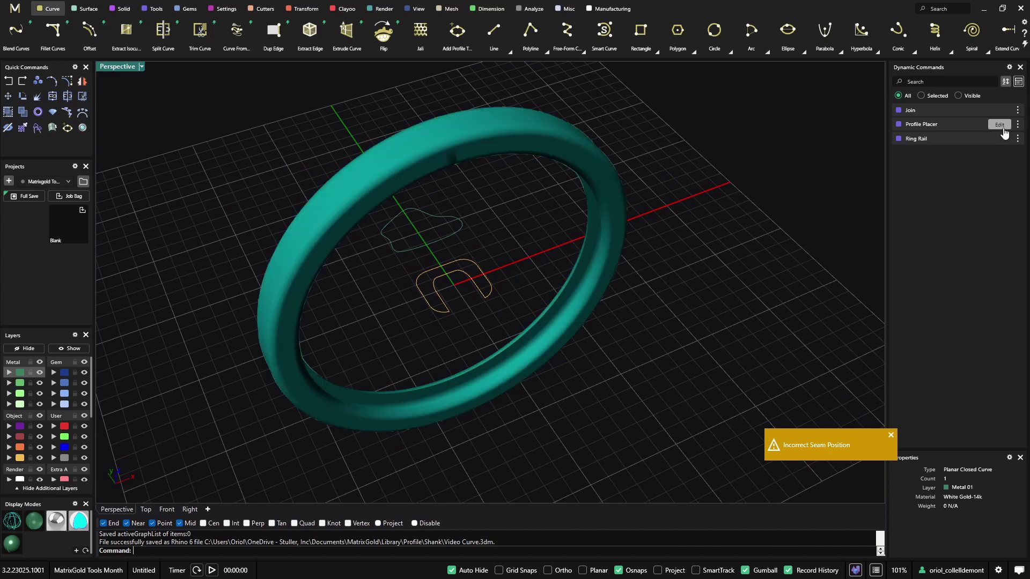
{"action": "left_click", "coordinate": [1000, 126]}
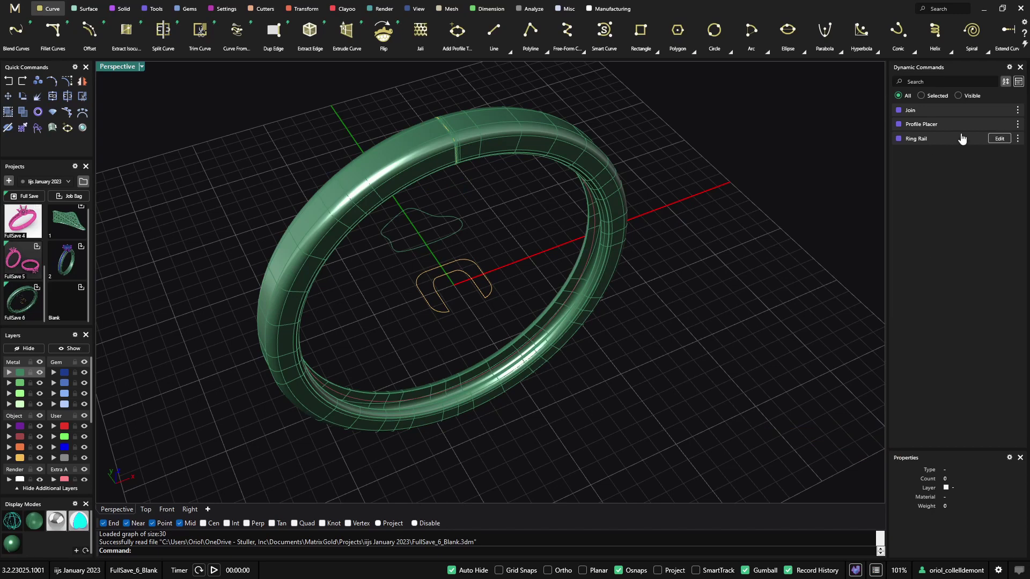
{"action": "left_click", "coordinate": [1000, 125]}
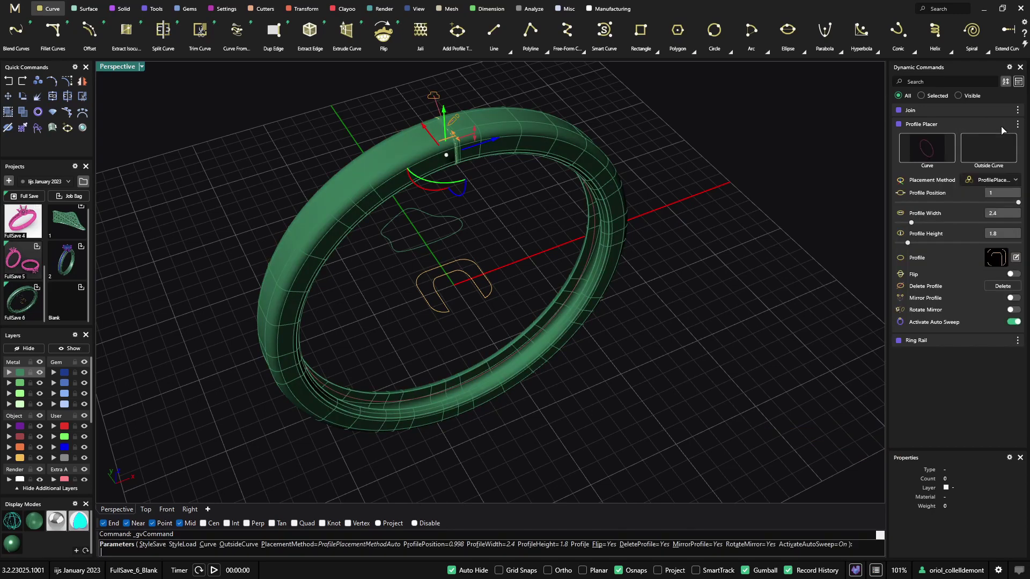
{"action": "left_click", "coordinate": [996, 257]}
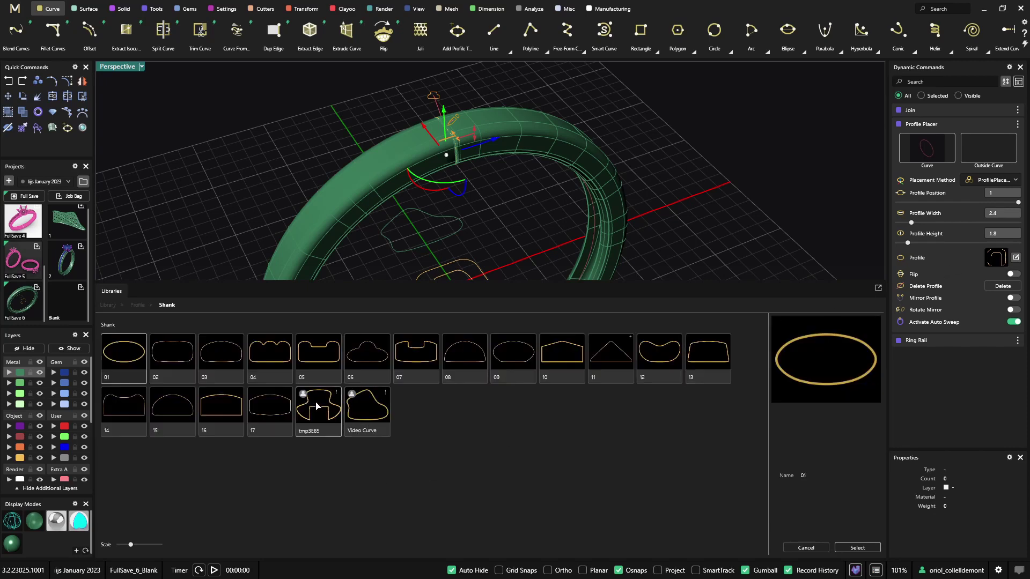
{"action": "left_click", "coordinate": [363, 413]}
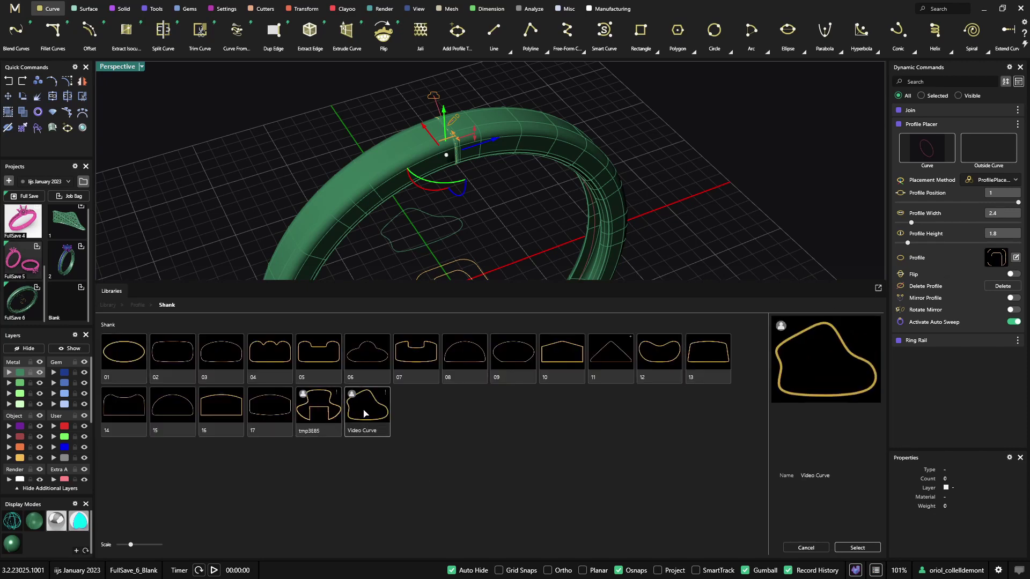
{"action": "left_click", "coordinate": [857, 547]}
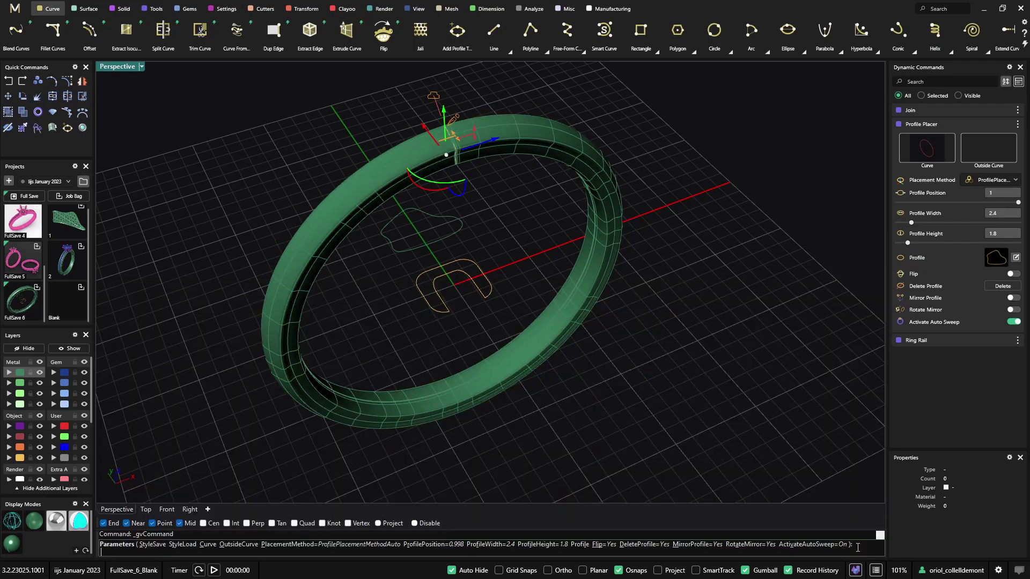
{"action": "right_click_drag", "start_coordinate": [564, 387], "coordinate": [481, 219]}
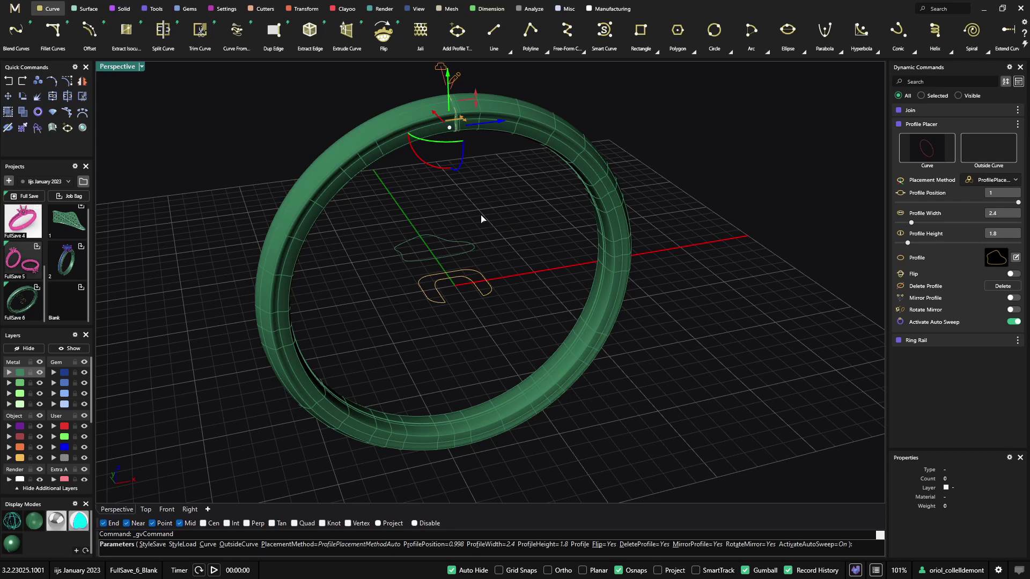
{"action": "key", "text": "Return"}
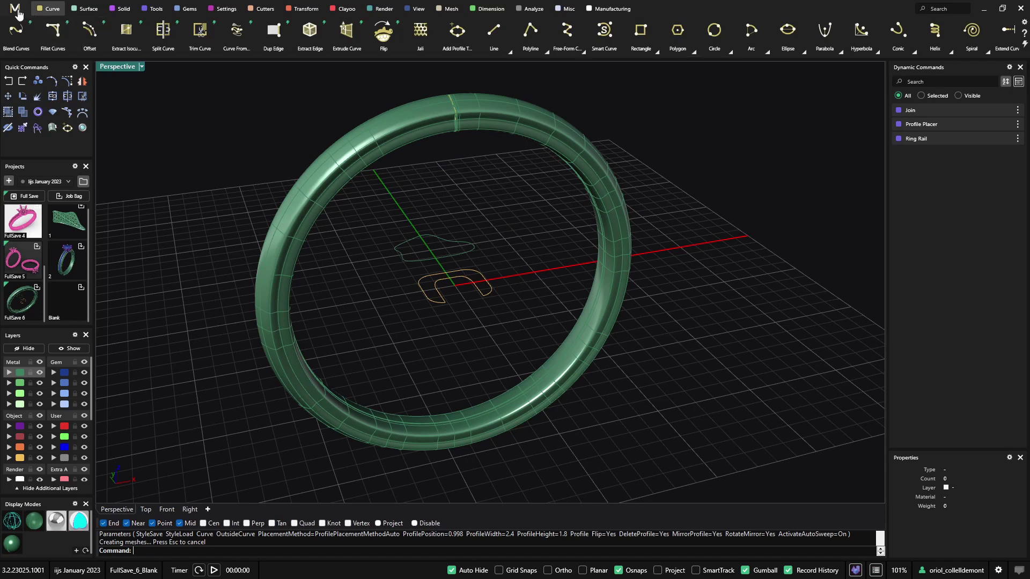
Import the ProfilePlacer set from the legacy Matrix profiles folder using the Legacy Matrix Migration Wizard
{"action": "mouse_move", "coordinate": [17, 10]}
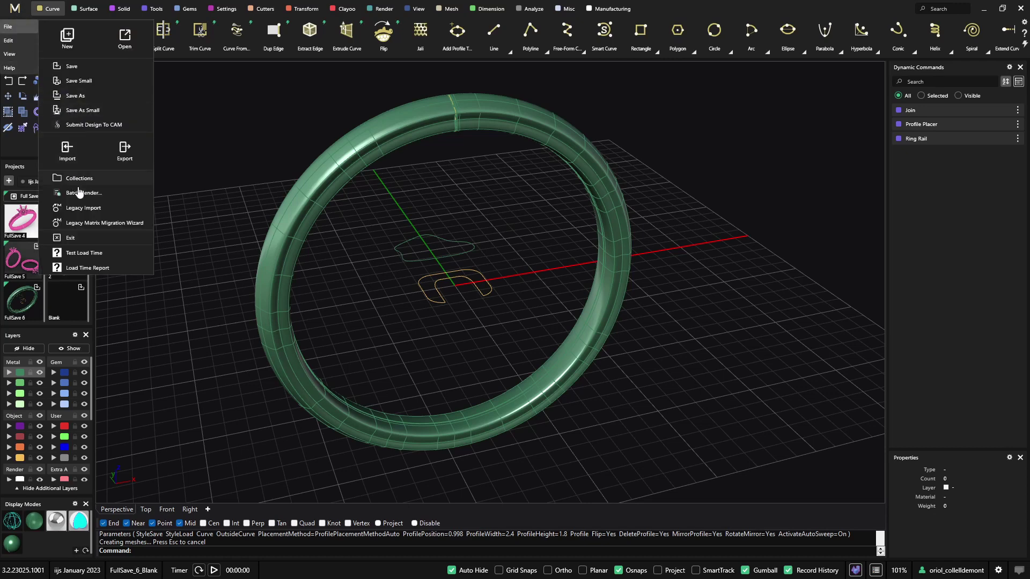
{"action": "left_click", "coordinate": [94, 225]}
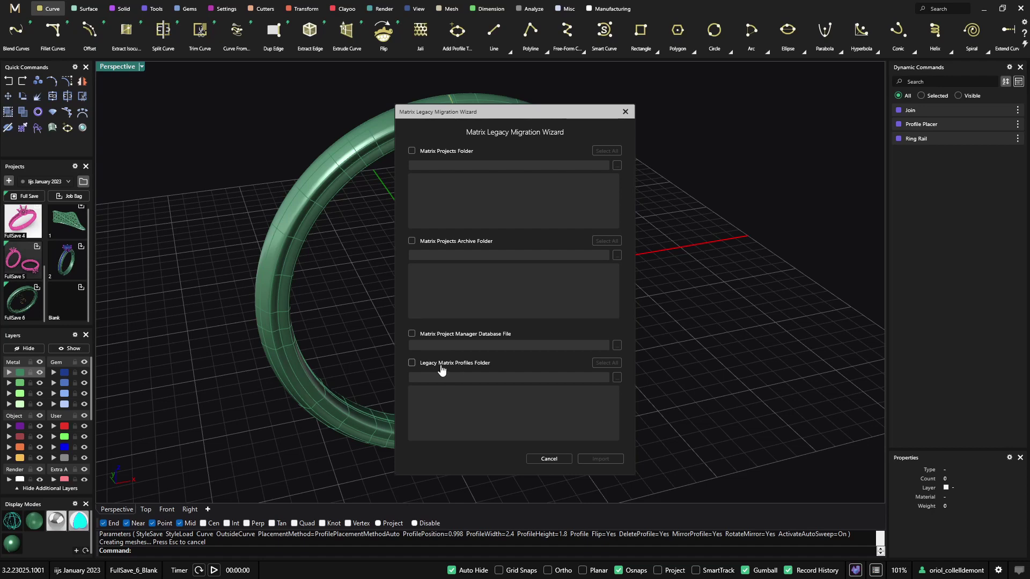
{"action": "left_click", "coordinate": [411, 363]}
{"action": "left_click_drag", "start_coordinate": [537, 114], "coordinate": [333, 90]}
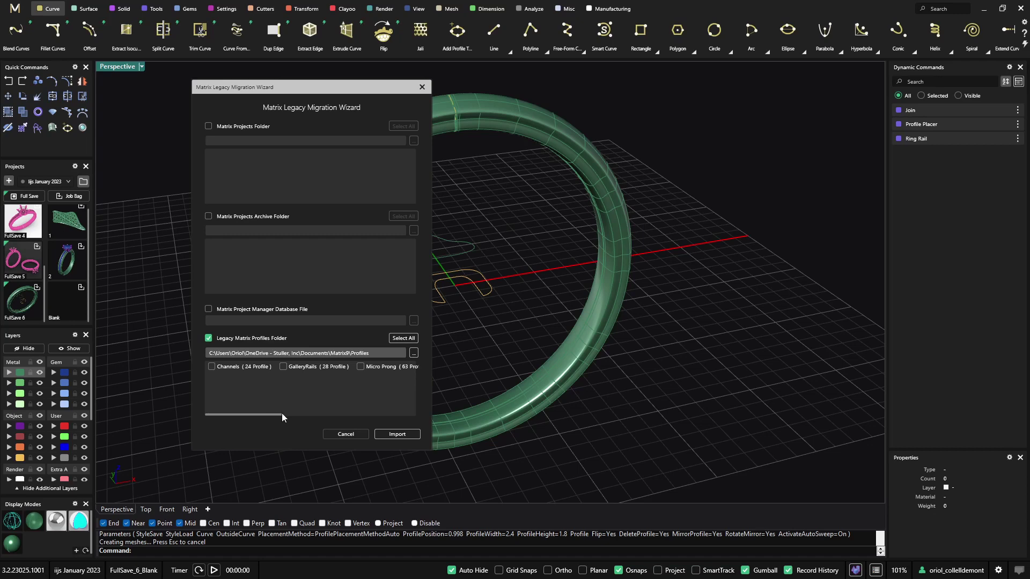
{"action": "left_click_drag", "start_coordinate": [278, 416], "coordinate": [320, 414]}
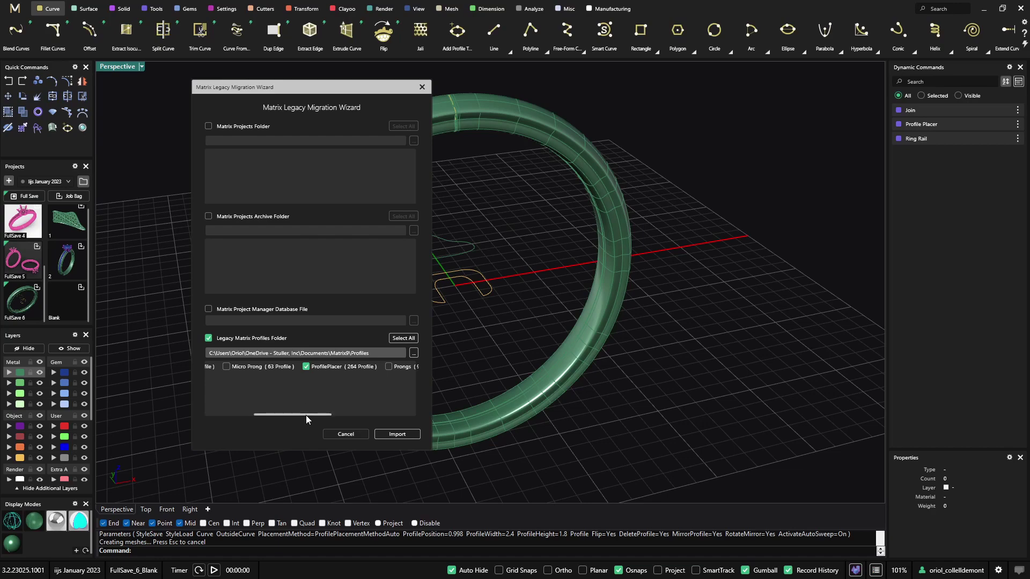
{"action": "scroll", "coordinate": [305, 416], "scroll_direction": "left", "scroll_amount": 3}
{"action": "left_click", "coordinate": [396, 434]}
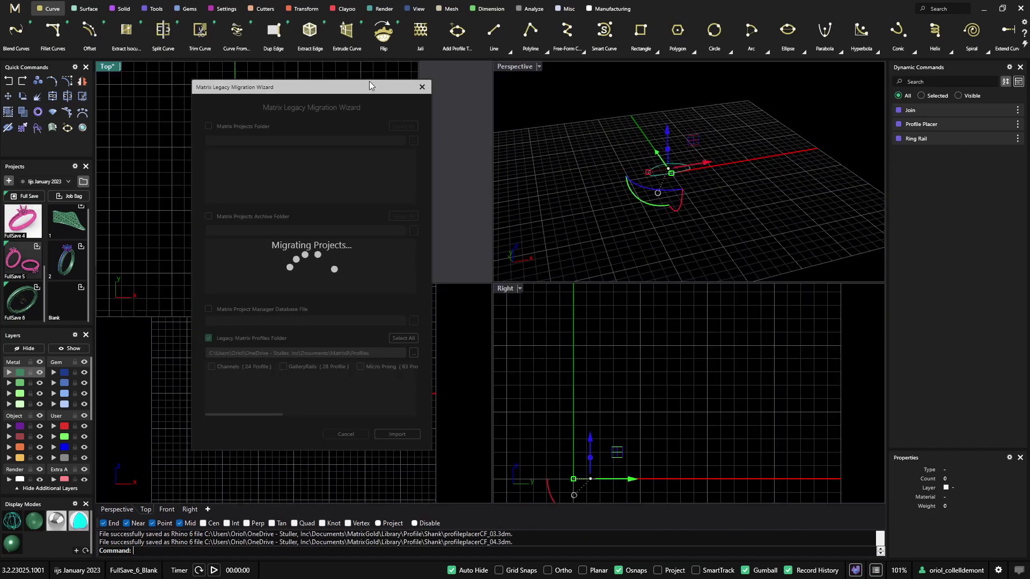
{"action": "left_click_drag", "start_coordinate": [370, 86], "coordinate": [741, 134]}
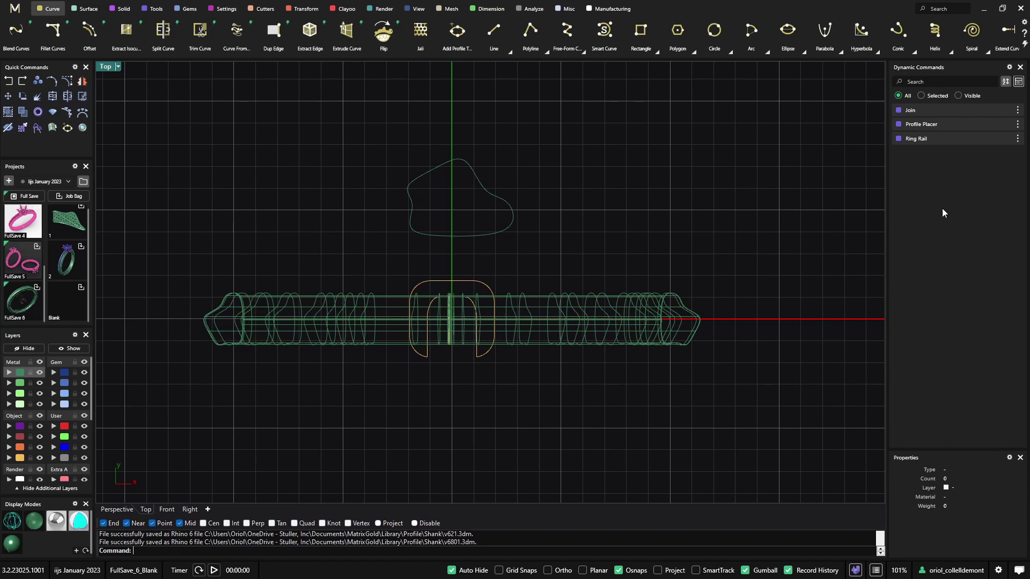
Edit the Profile Placer, browse the migrated Shank profiles and apply profileplacerCF_43 to the ring, maximizing the Perspective view
{"action": "left_click", "coordinate": [995, 124]}
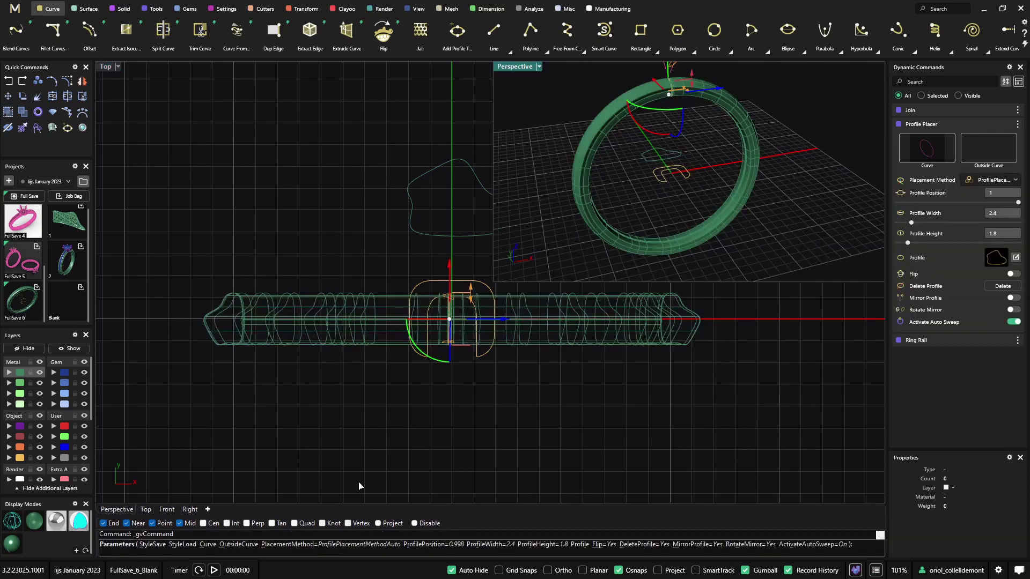
{"action": "left_click", "coordinate": [998, 260]}
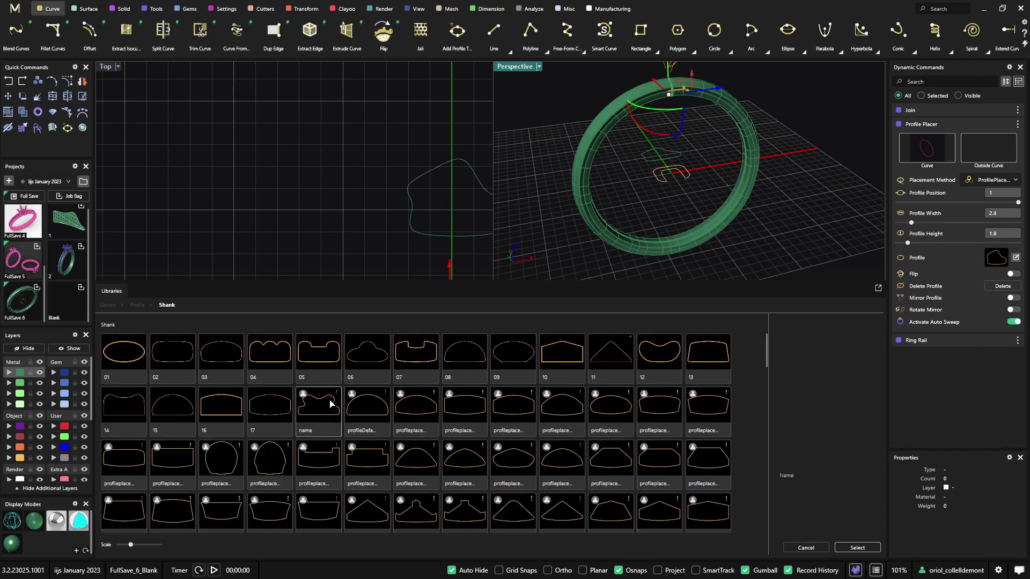
{"action": "scroll", "coordinate": [331, 404], "scroll_direction": "down", "scroll_amount": 5}
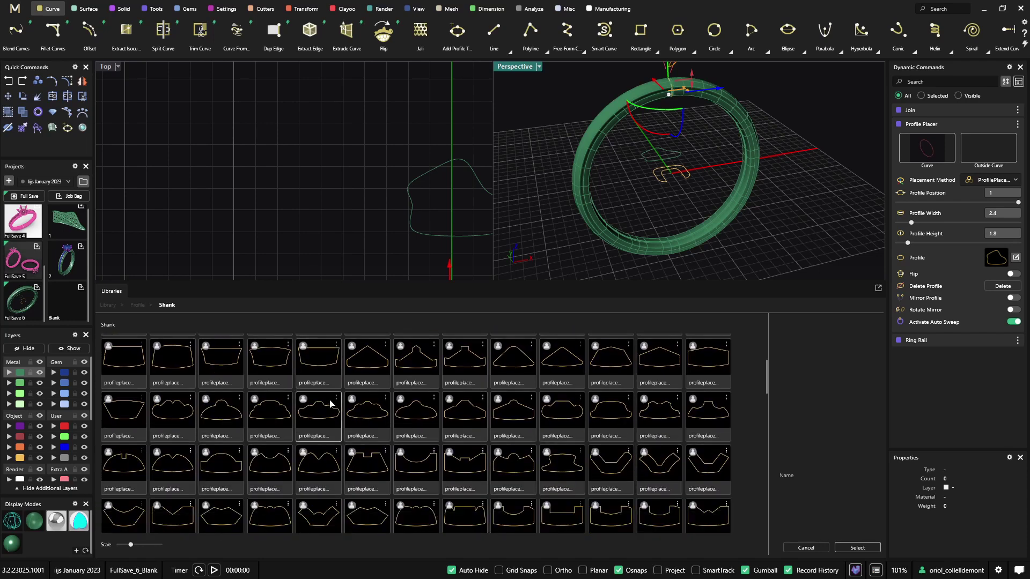
{"action": "scroll", "coordinate": [330, 403], "scroll_direction": "down", "scroll_amount": 8}
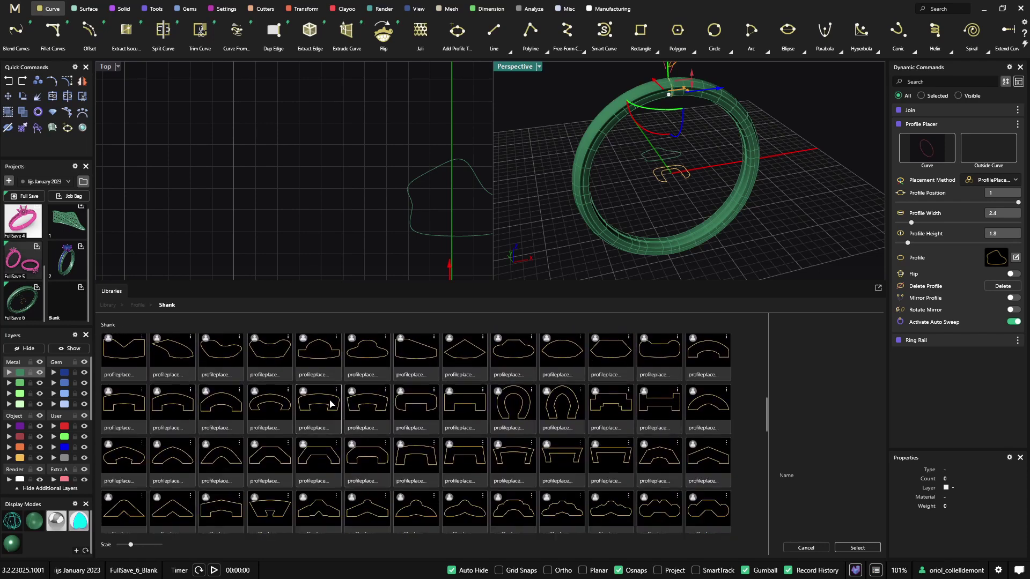
{"action": "scroll", "coordinate": [330, 404], "scroll_direction": "down", "scroll_amount": 8}
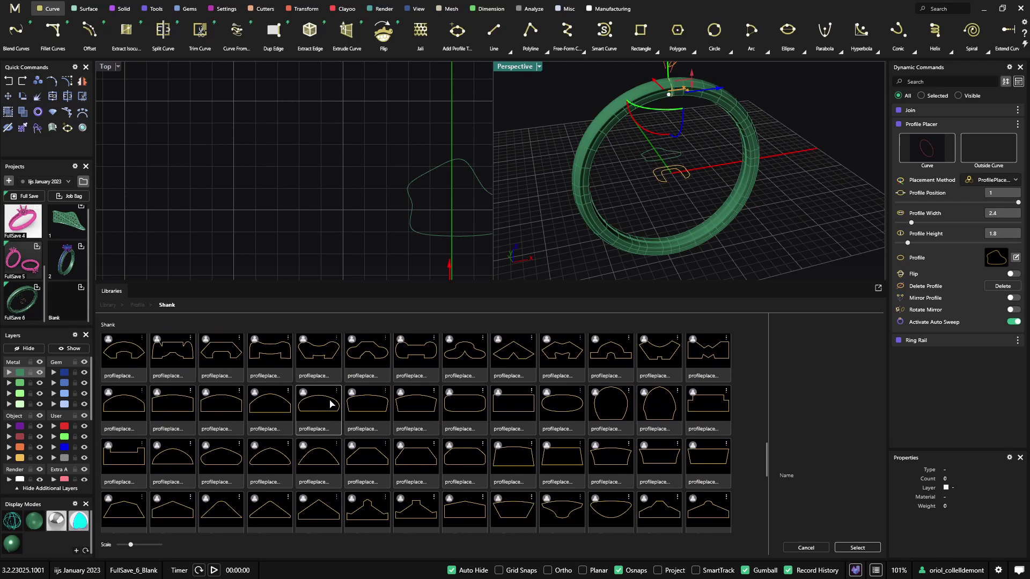
{"action": "scroll", "coordinate": [330, 404], "scroll_direction": "down", "scroll_amount": 10}
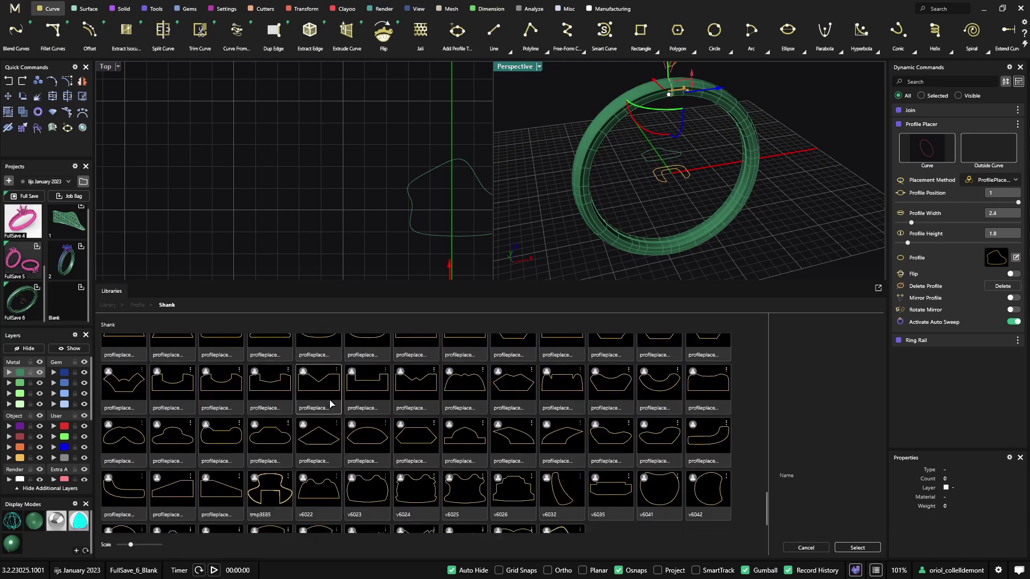
{"action": "scroll", "coordinate": [330, 404], "scroll_direction": "down", "scroll_amount": 2}
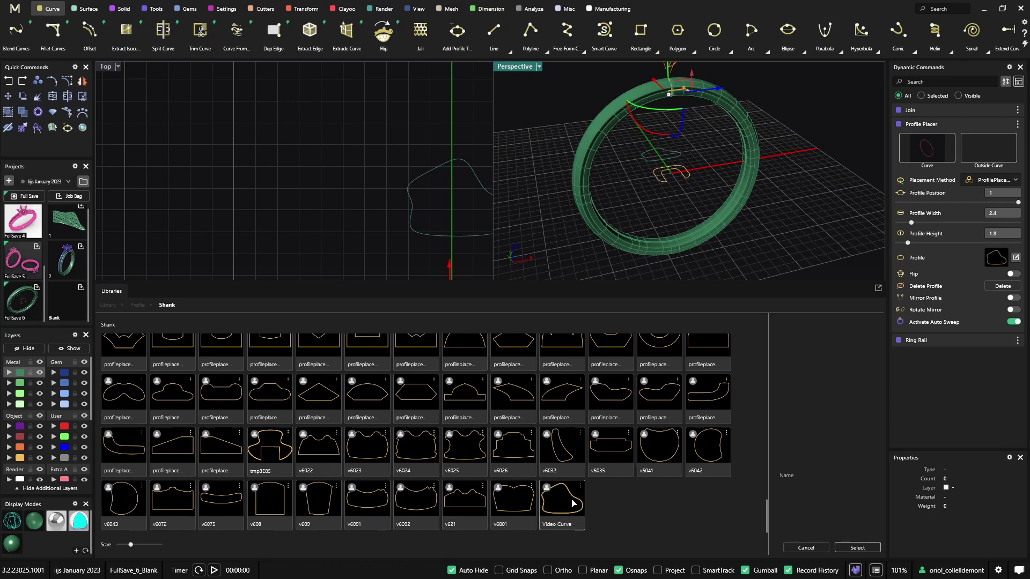
{"action": "scroll", "coordinate": [572, 515], "scroll_direction": "up", "scroll_amount": 8}
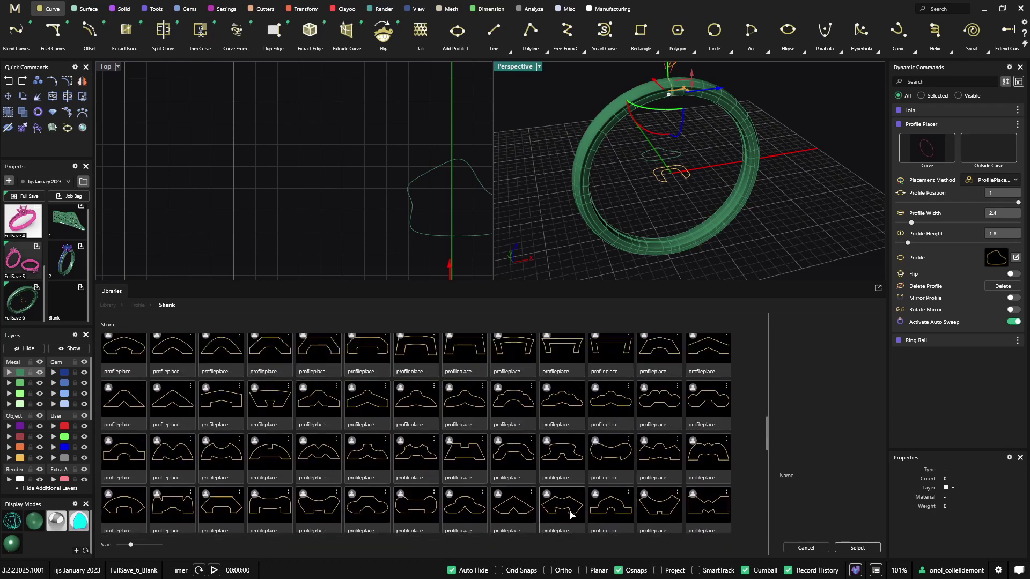
{"action": "scroll", "coordinate": [572, 515], "scroll_direction": "up", "scroll_amount": 5}
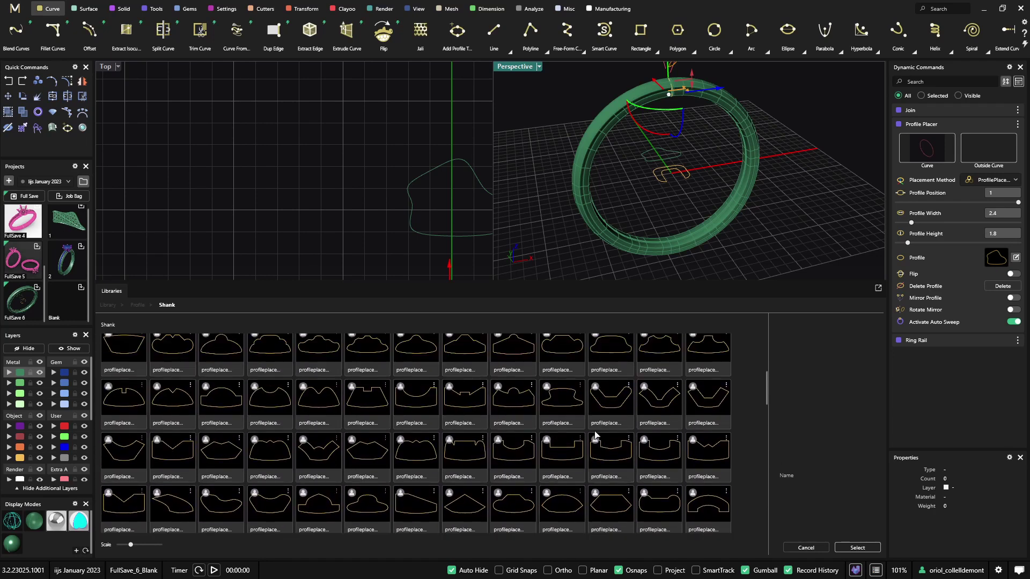
{"action": "scroll", "coordinate": [595, 435], "scroll_direction": "up", "scroll_amount": 1}
{"action": "left_click", "coordinate": [556, 396]}
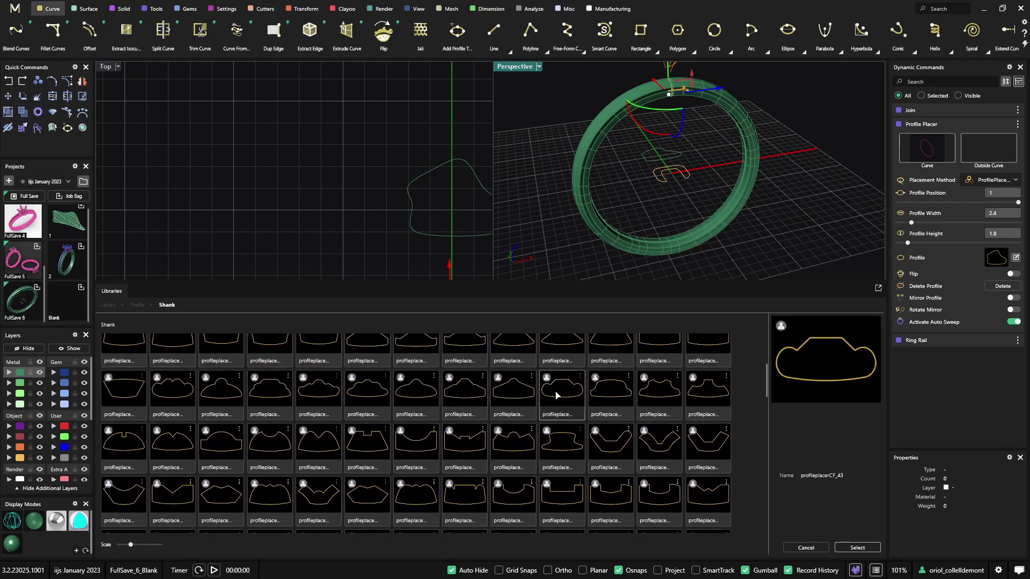
{"action": "left_click", "coordinate": [857, 547]}
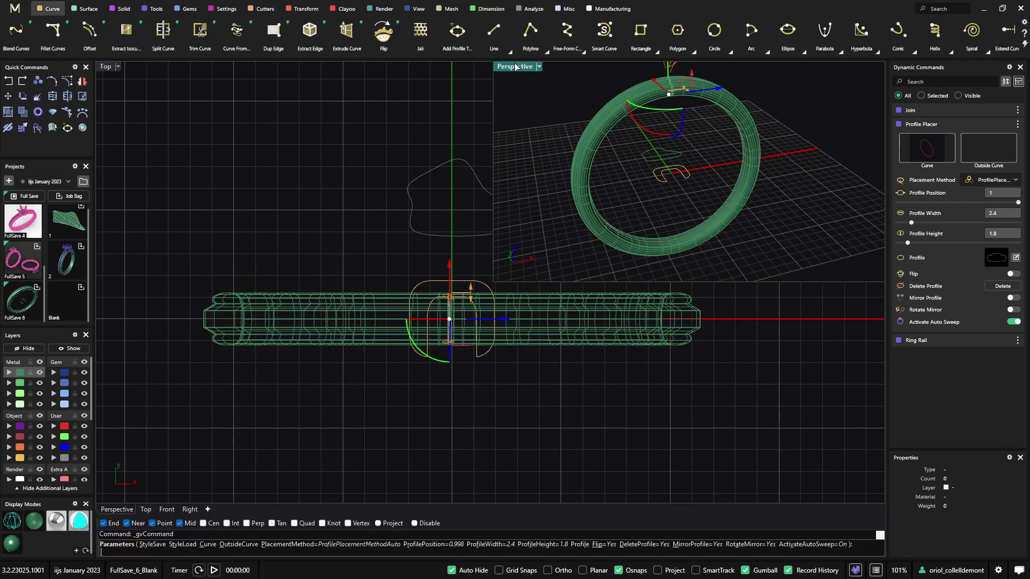
{"action": "double_click", "coordinate": [515, 66]}
{"action": "right_click_drag", "start_coordinate": [544, 255], "coordinate": [629, 275]}
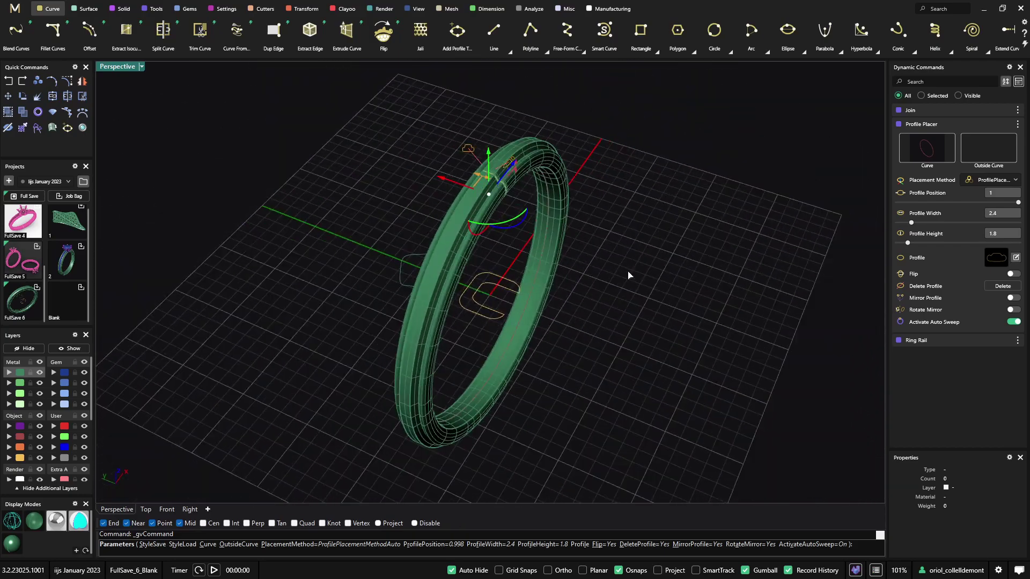